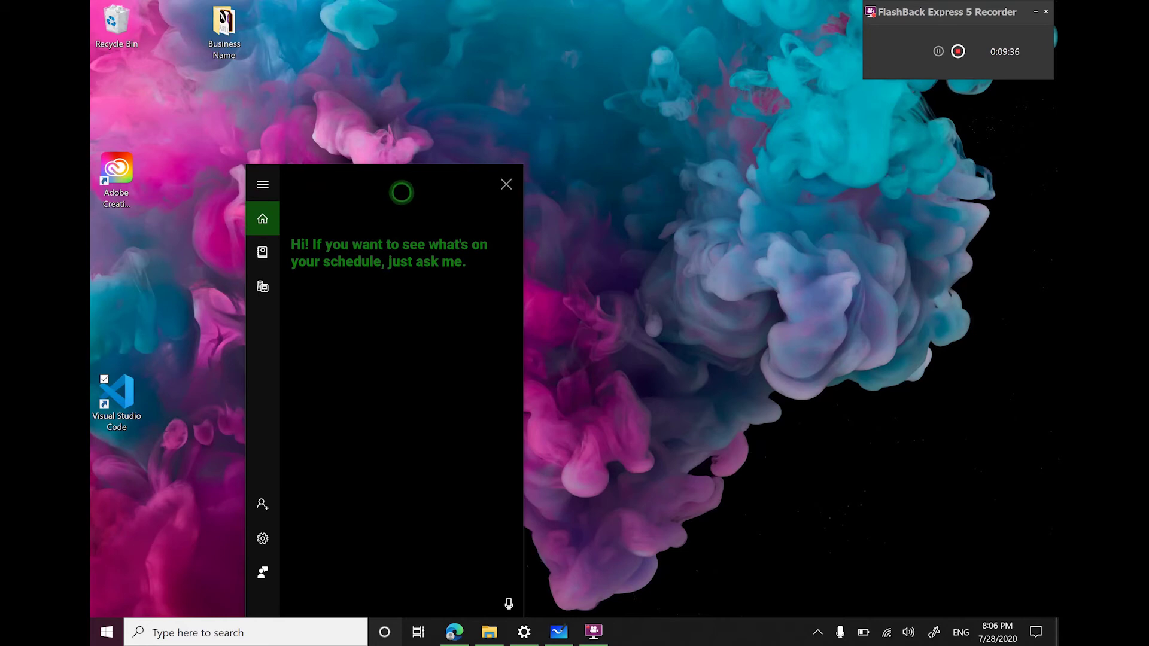
Step: Have Cortana listen and ask by voice how tall Mt Everest is
key(super+c)
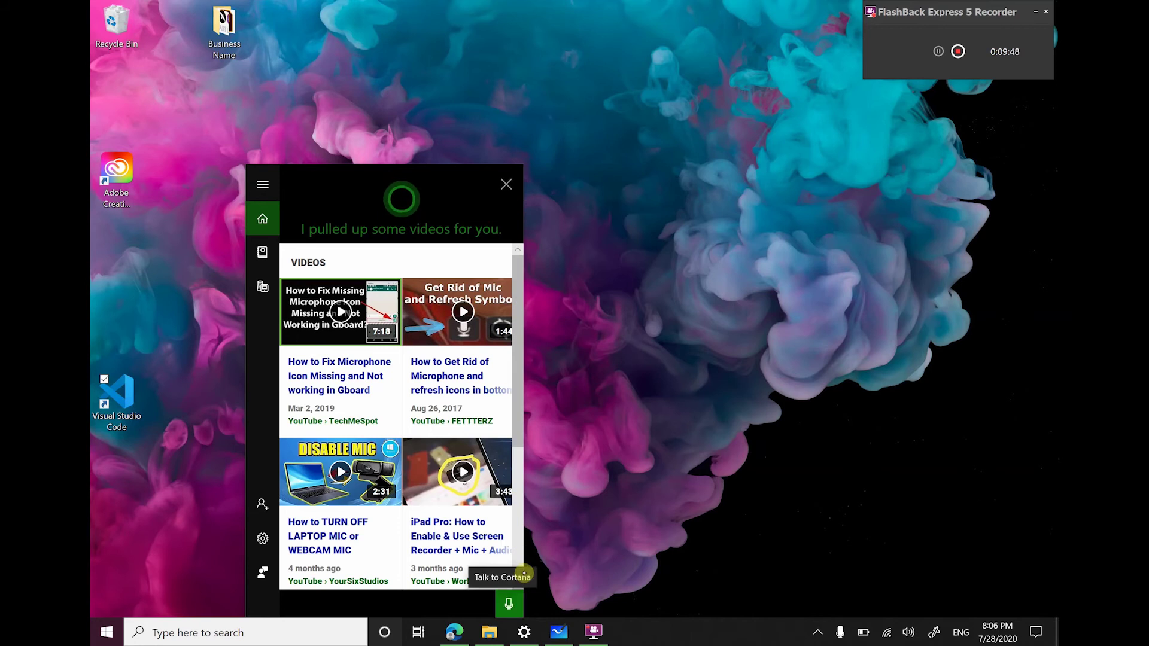
click(509, 604)
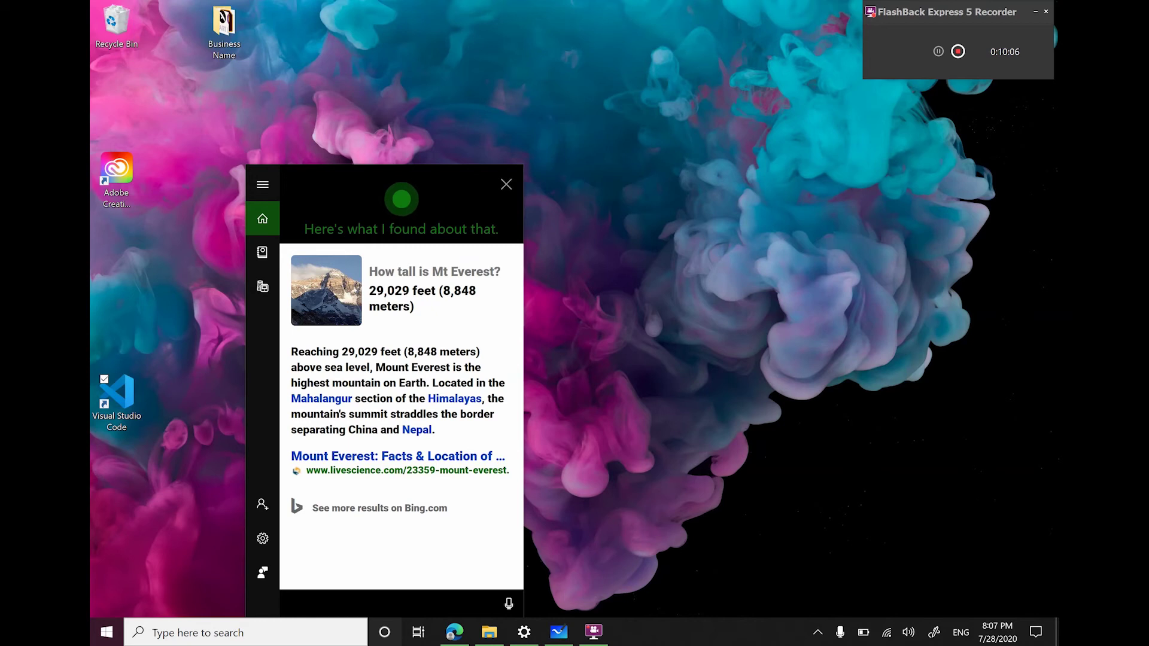
click(509, 603)
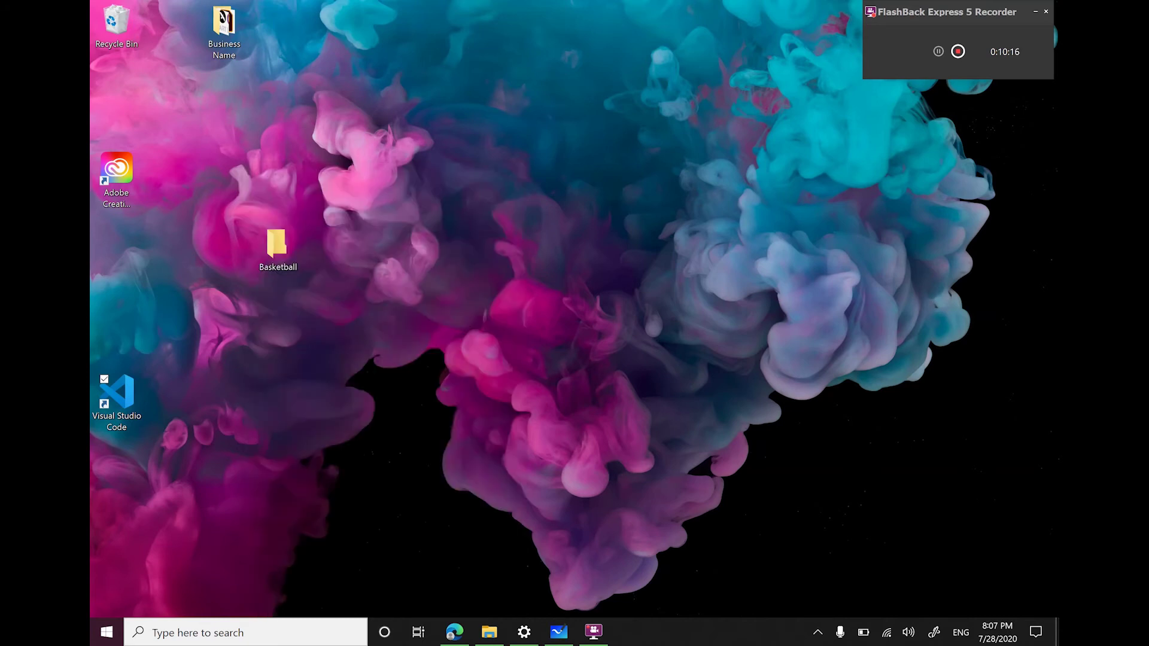
Step: Call up Cortana to bring up the Settings window, and minimize that window
key(super+c)
click(386, 630)
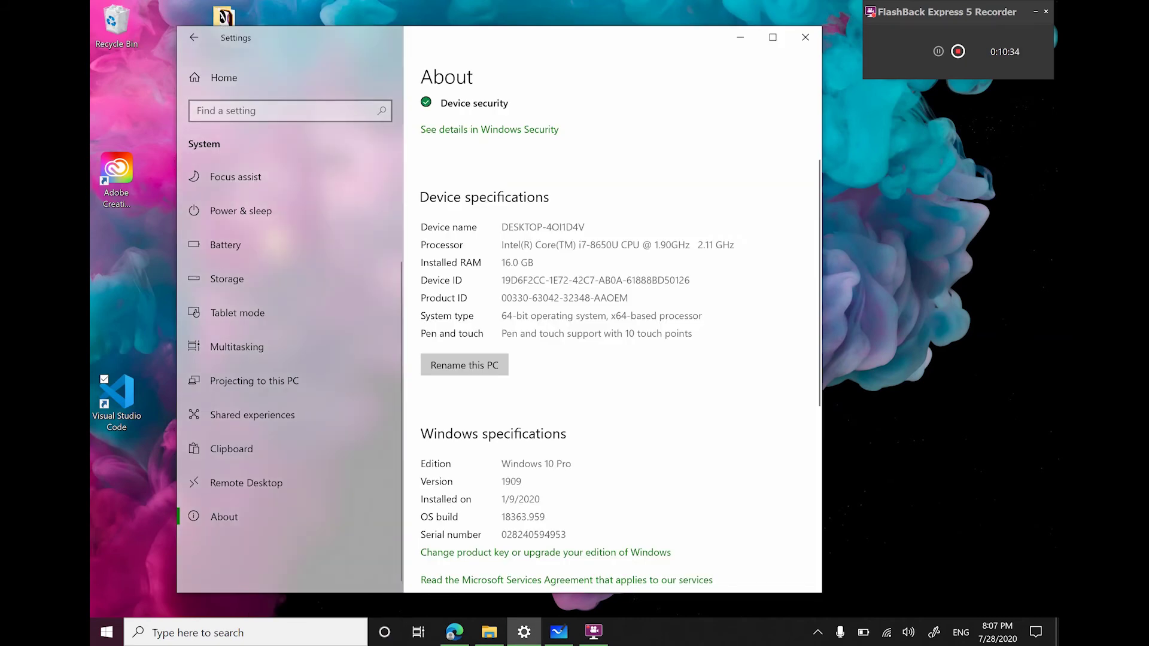
click(741, 37)
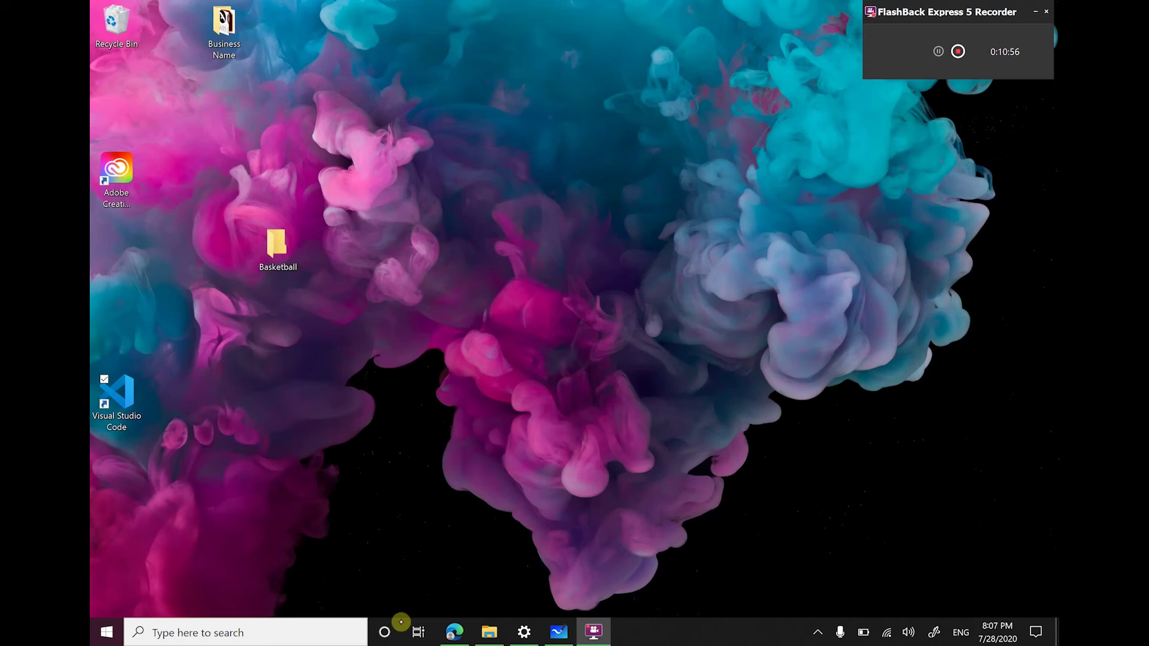
click(387, 632)
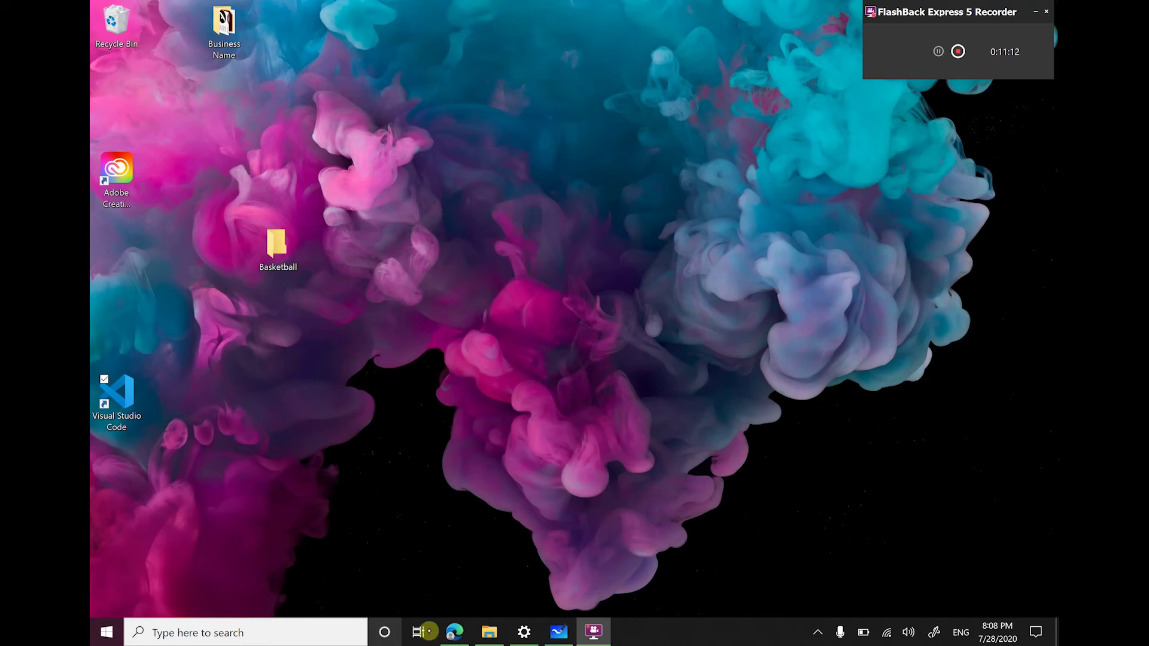
Step: Open Task View and look through the open windows and the activity timeline back to July 26
click(417, 632)
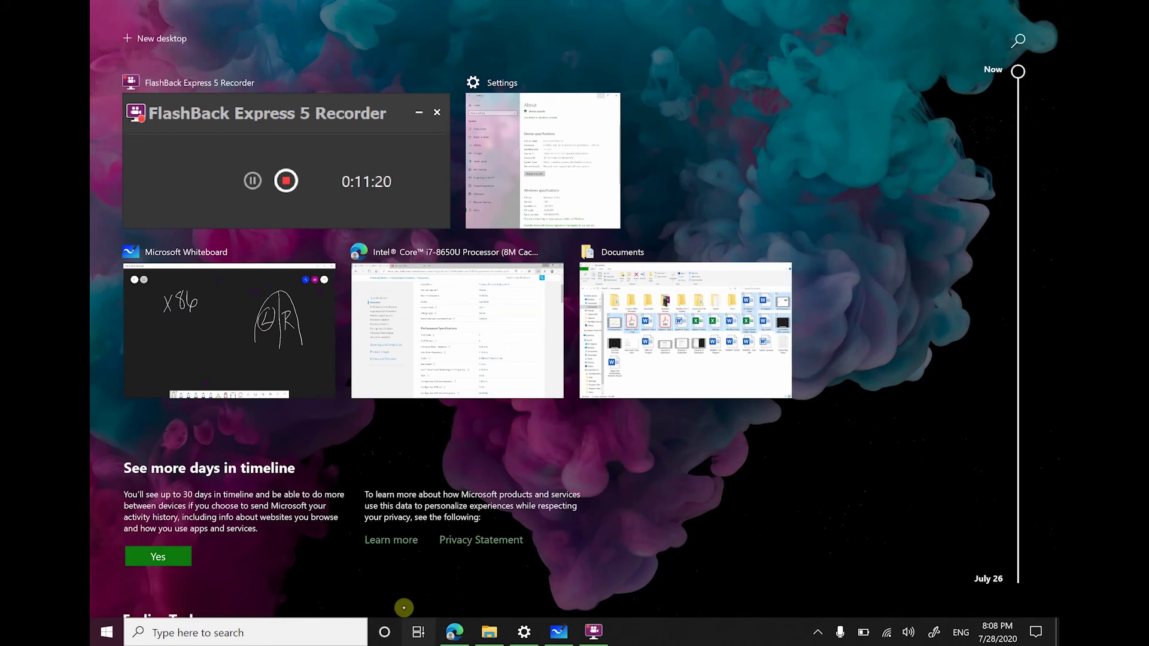
scroll(404, 608, down, 5)
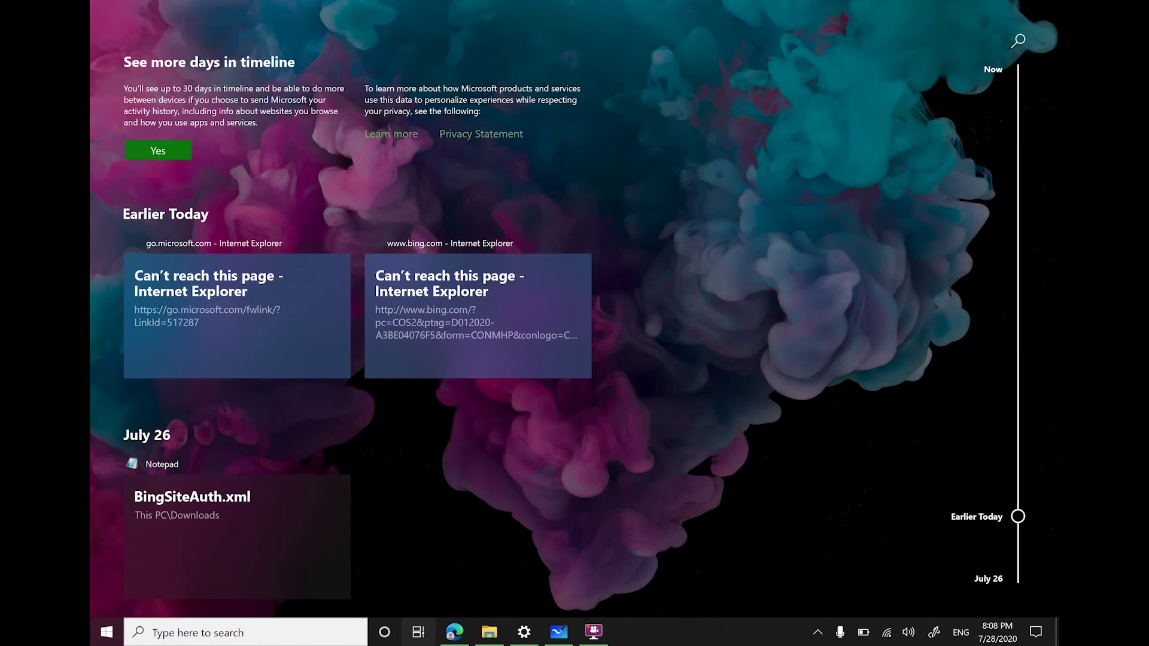
scroll(403, 608, down, 1)
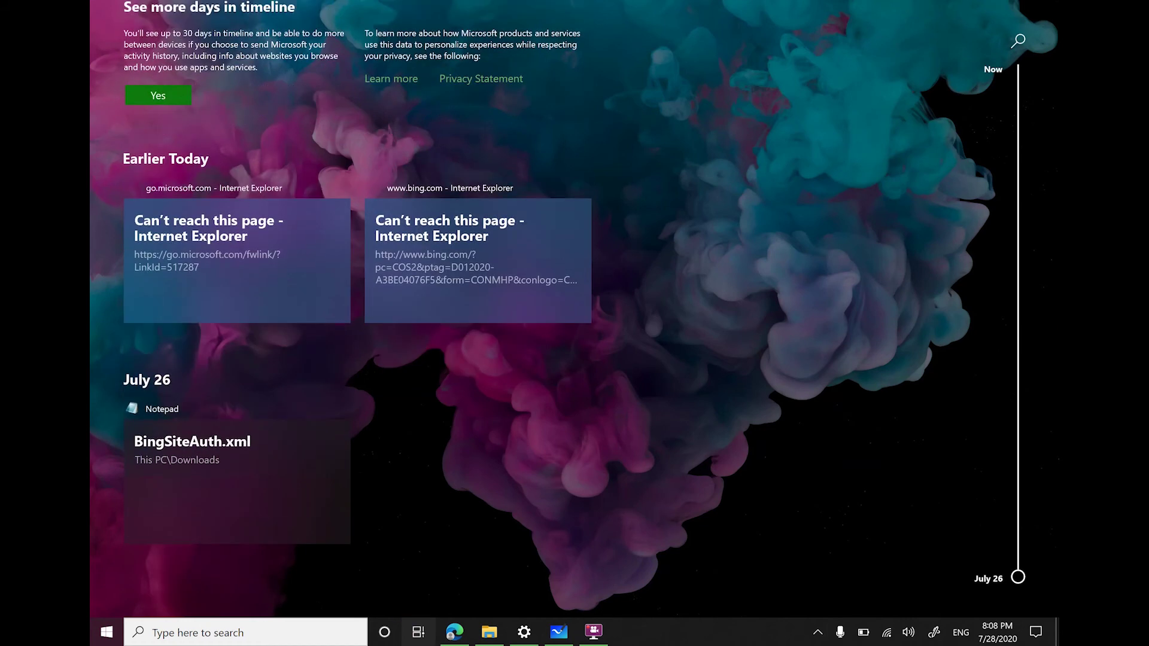
scroll(402, 608, up, 6)
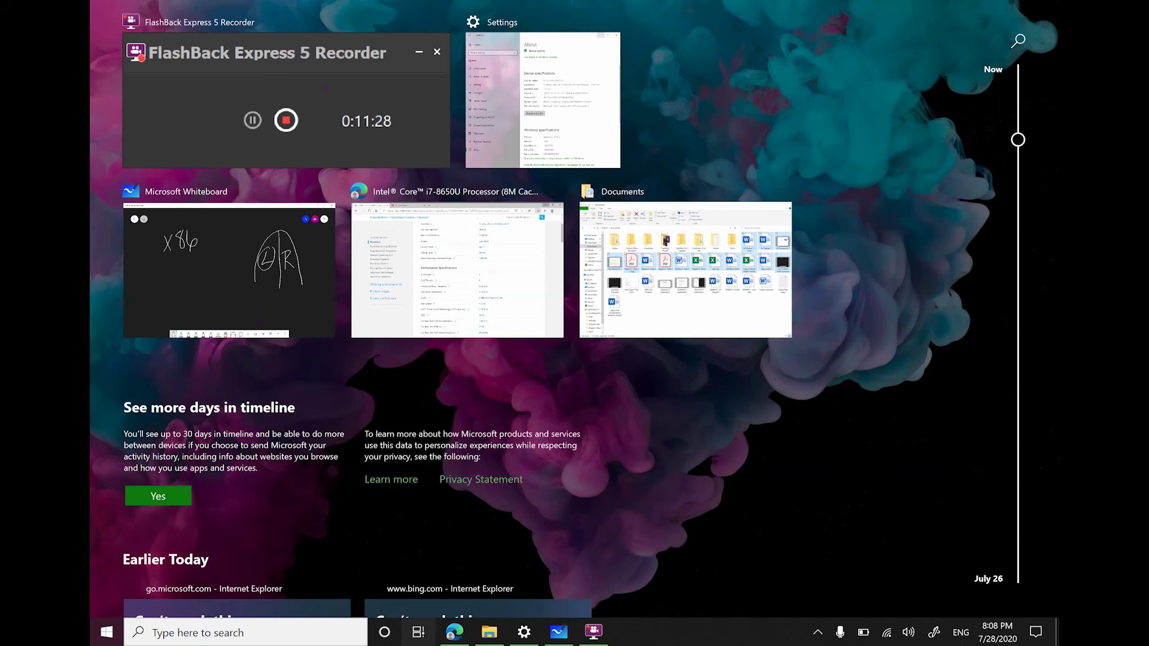
scroll(403, 608, down, 2)
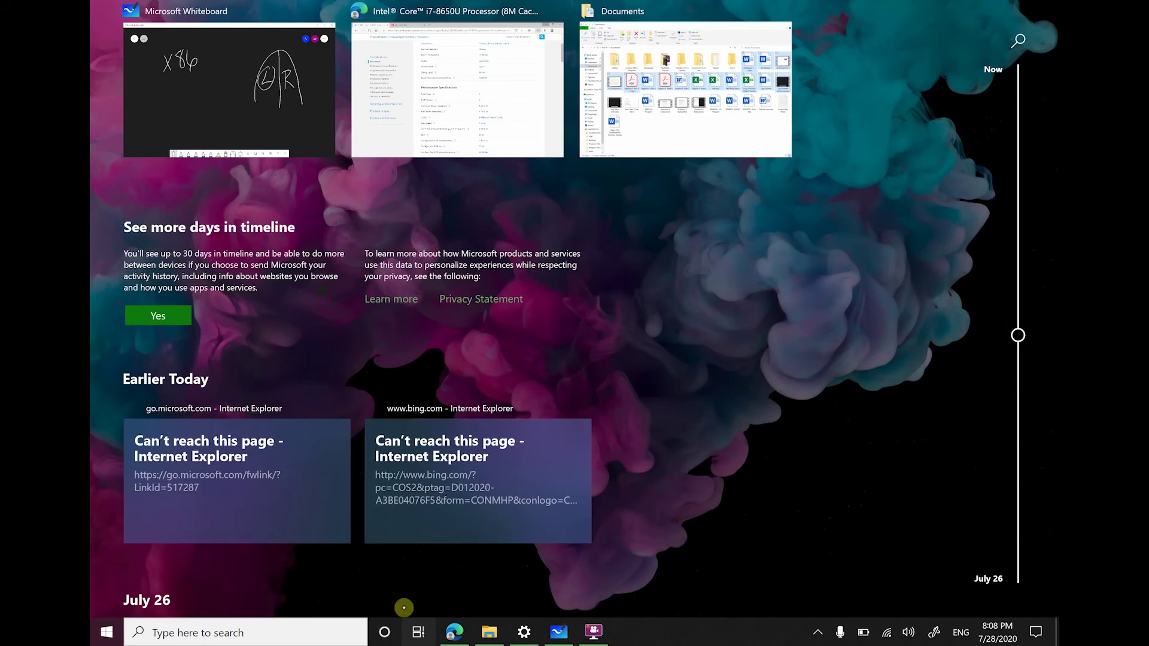
scroll(403, 608, up, 4)
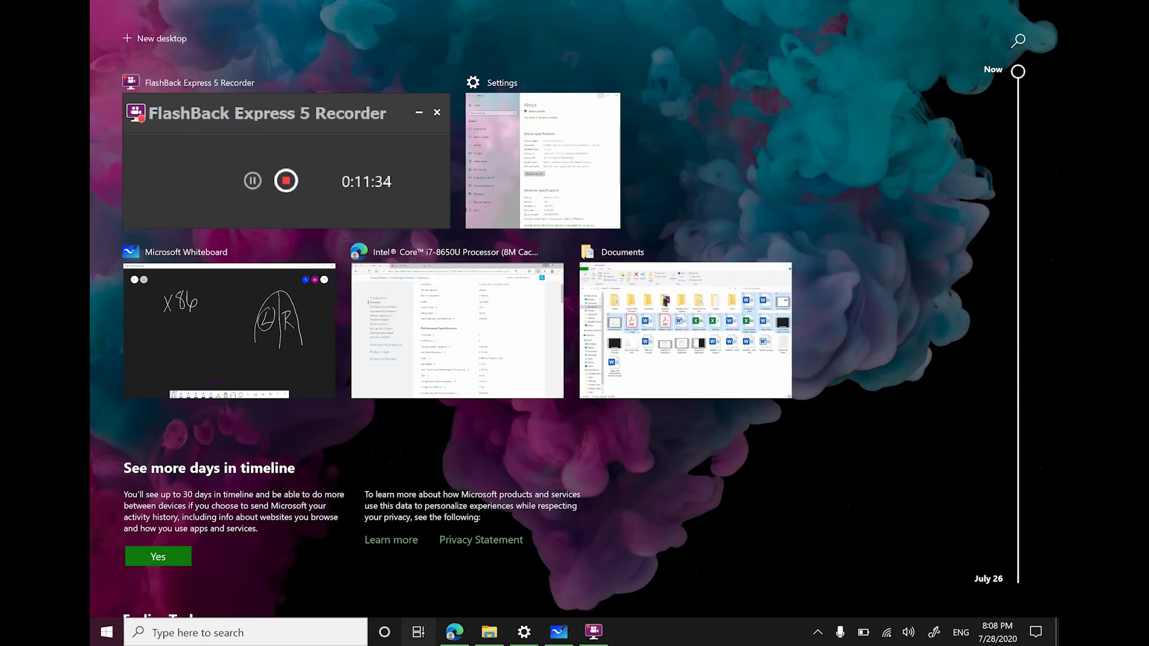
Step: Create a second virtual desktop, switch to it and return to Desktop 1
key(Tab)
click(155, 38)
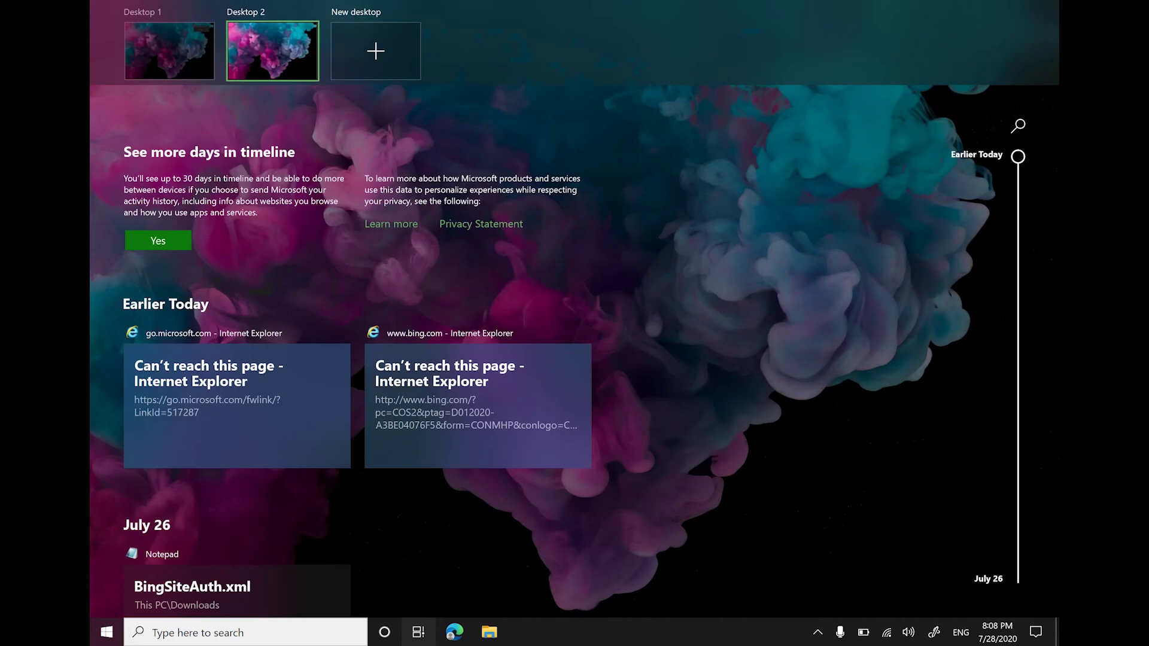
click(272, 51)
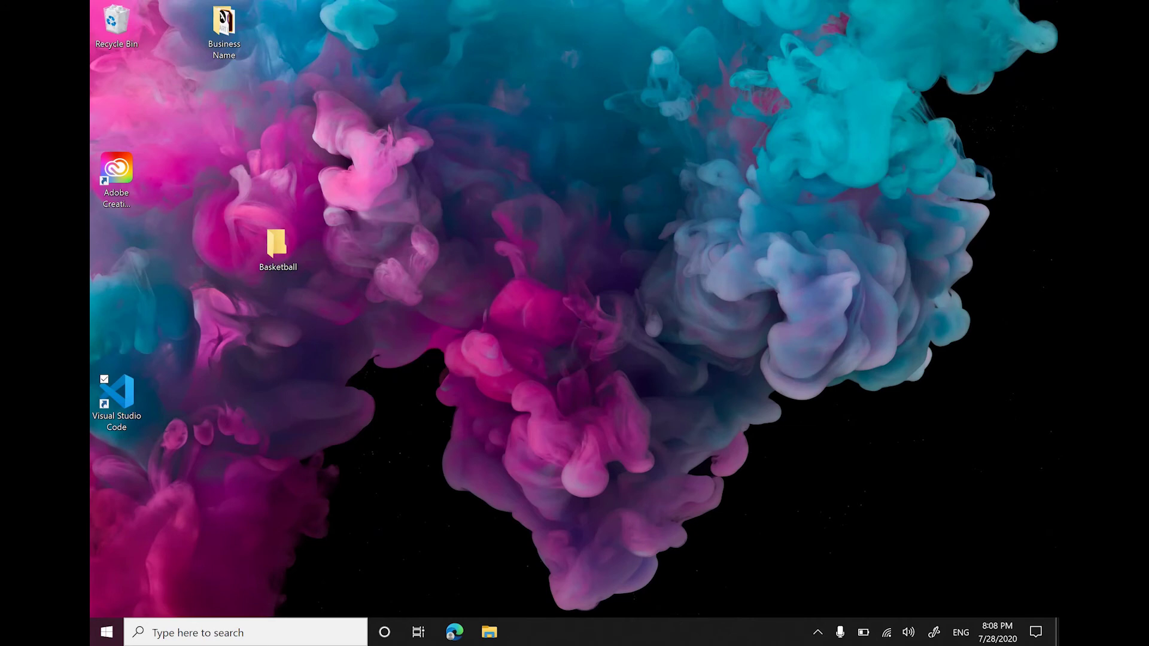
click(418, 632)
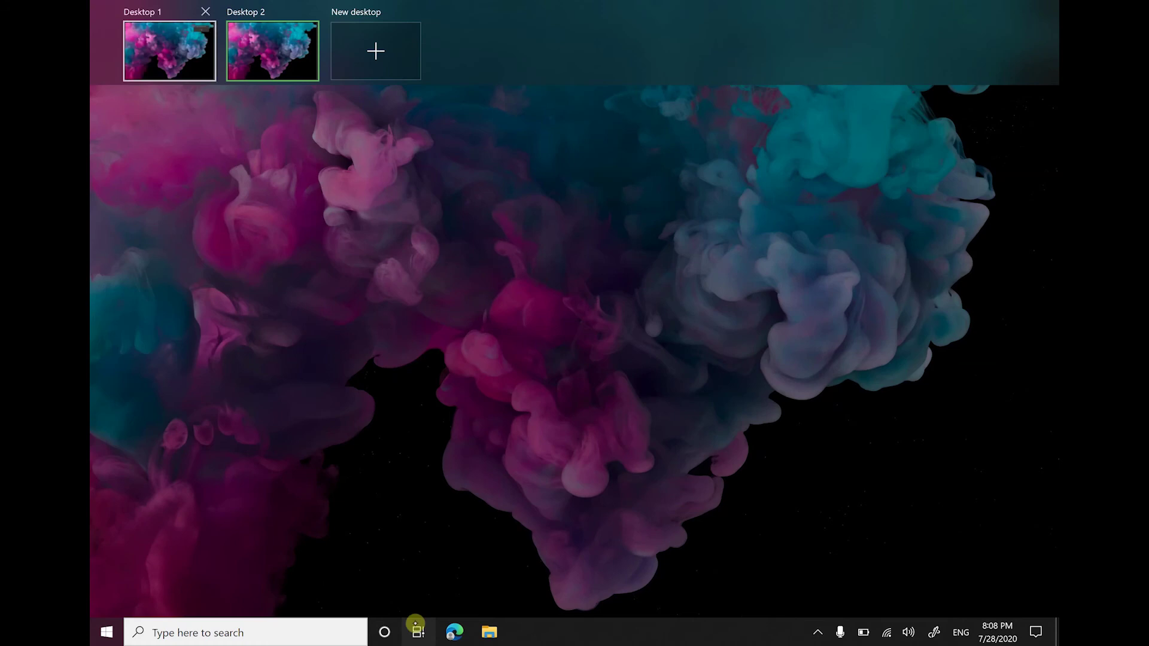
click(169, 48)
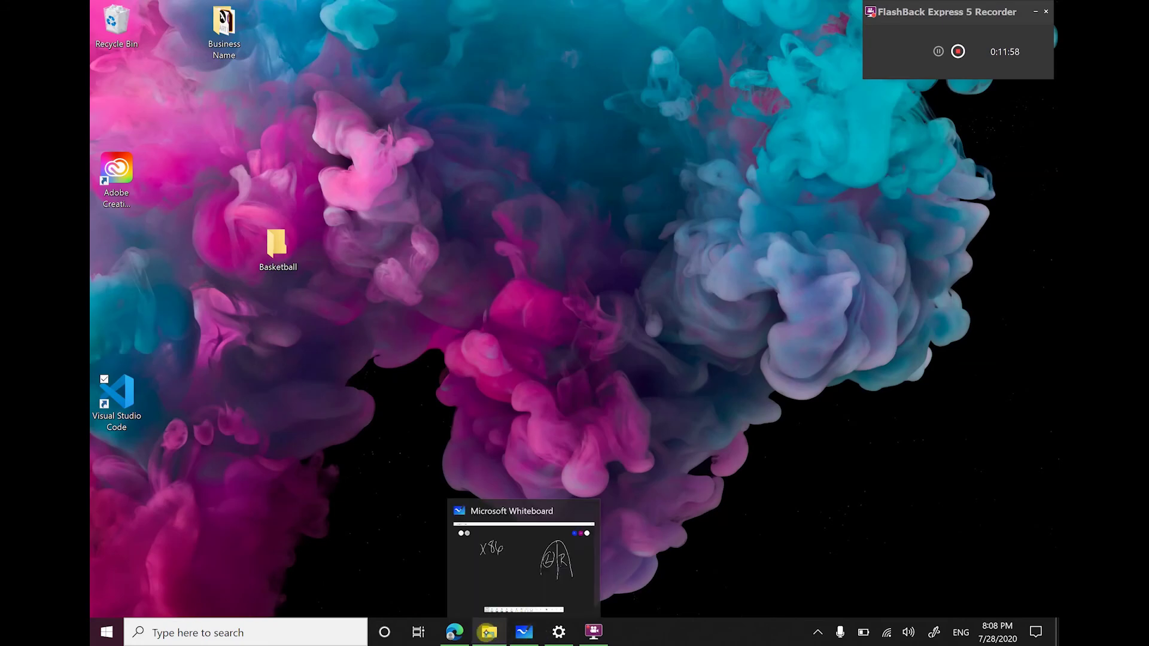
Step: Remove Desktop 2 in Task View and return to the desktop
mouse_move(473, 630)
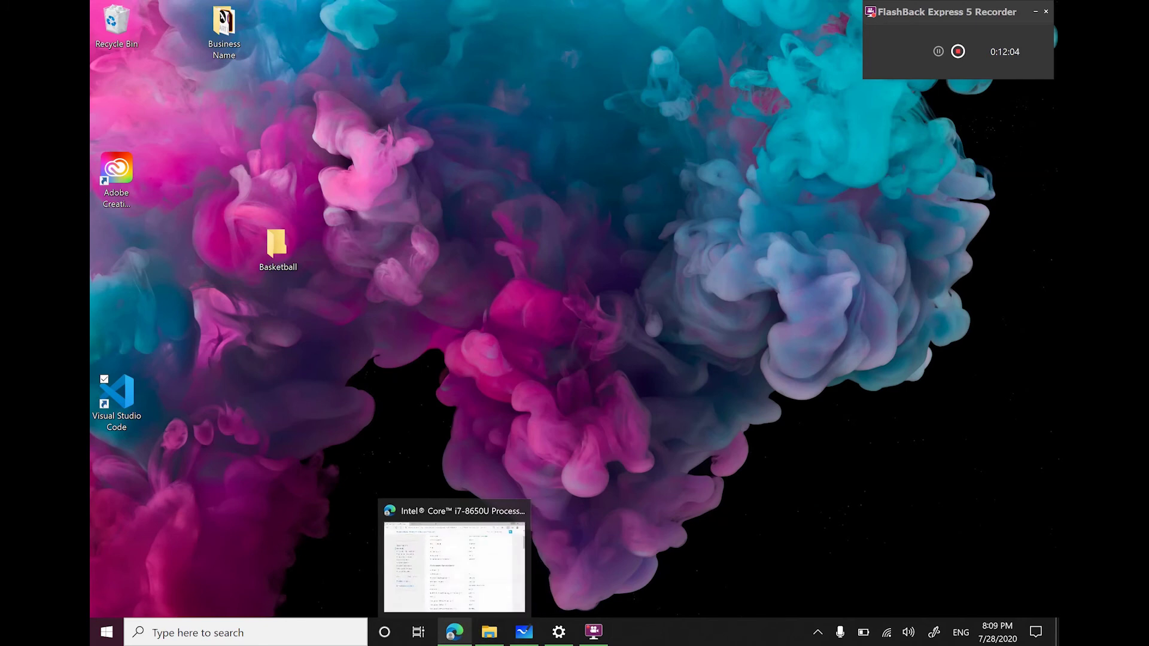
click(417, 630)
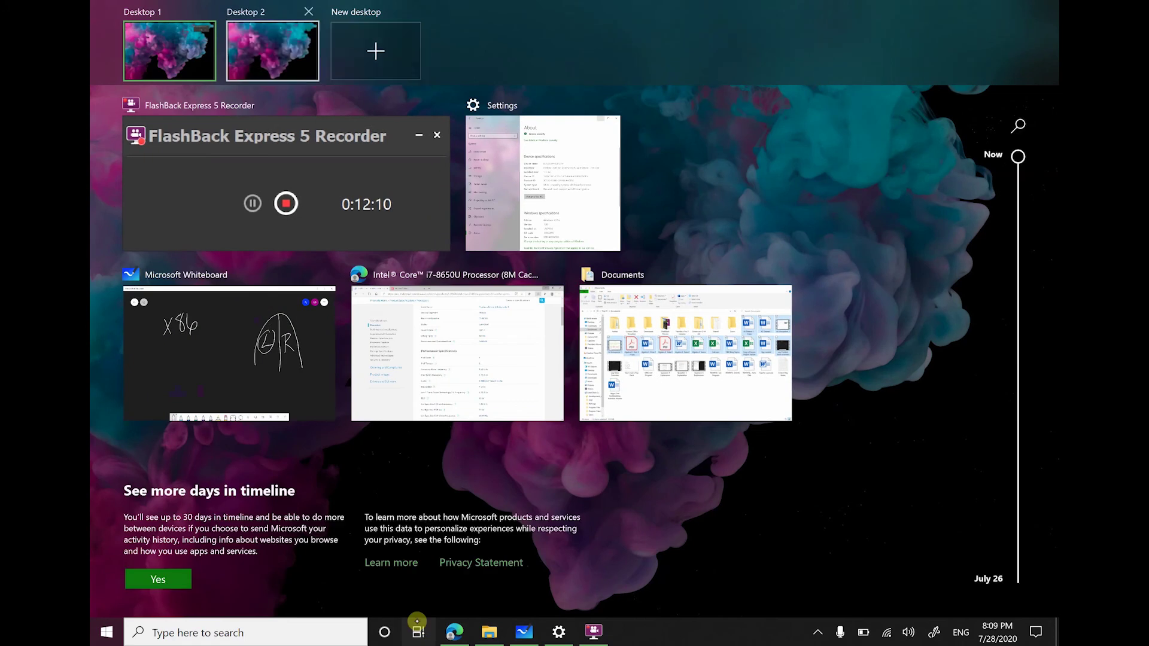
click(308, 12)
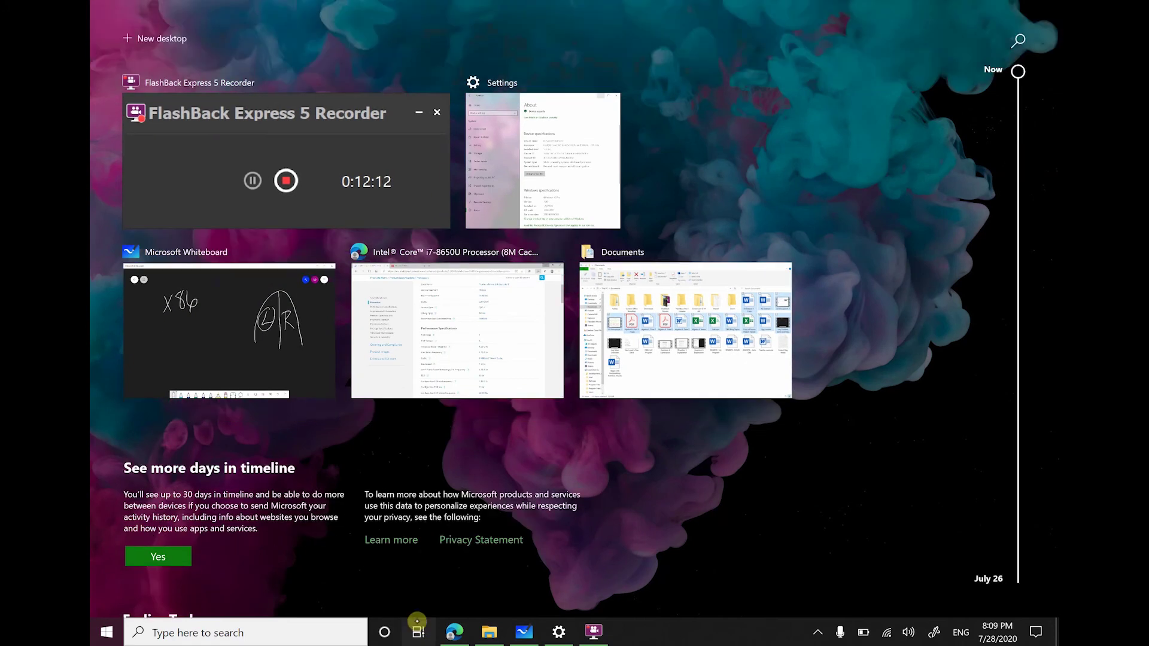
click(418, 628)
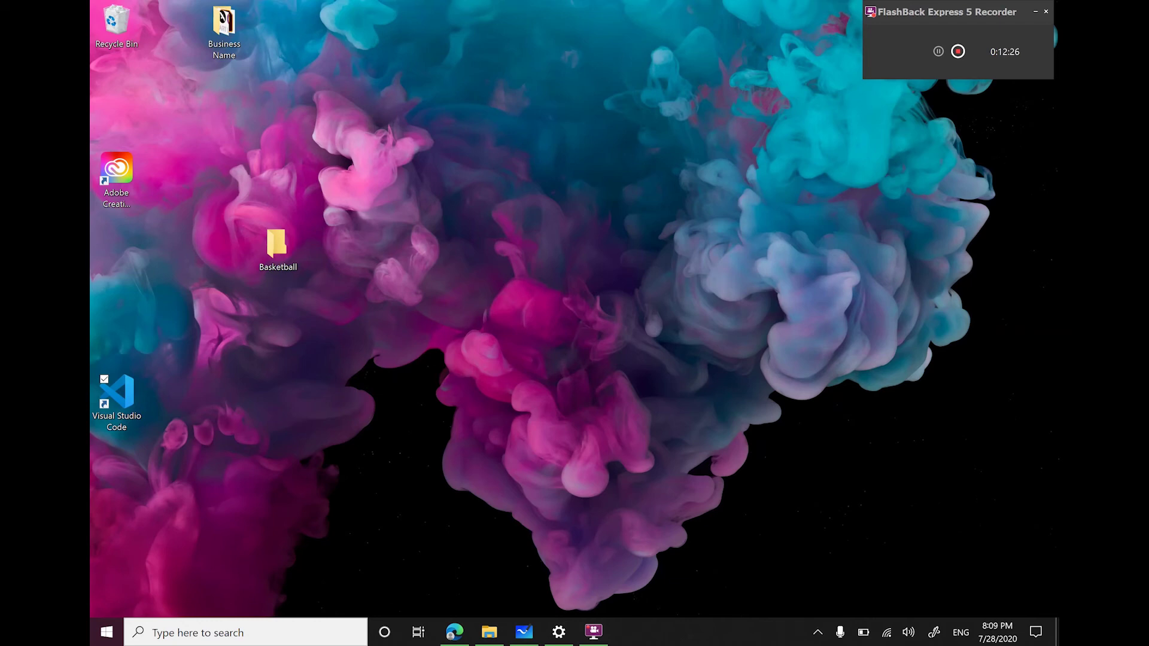
Step: Create a new virtual desktop again and switch back to Desktop 1
mouse_move(559, 632)
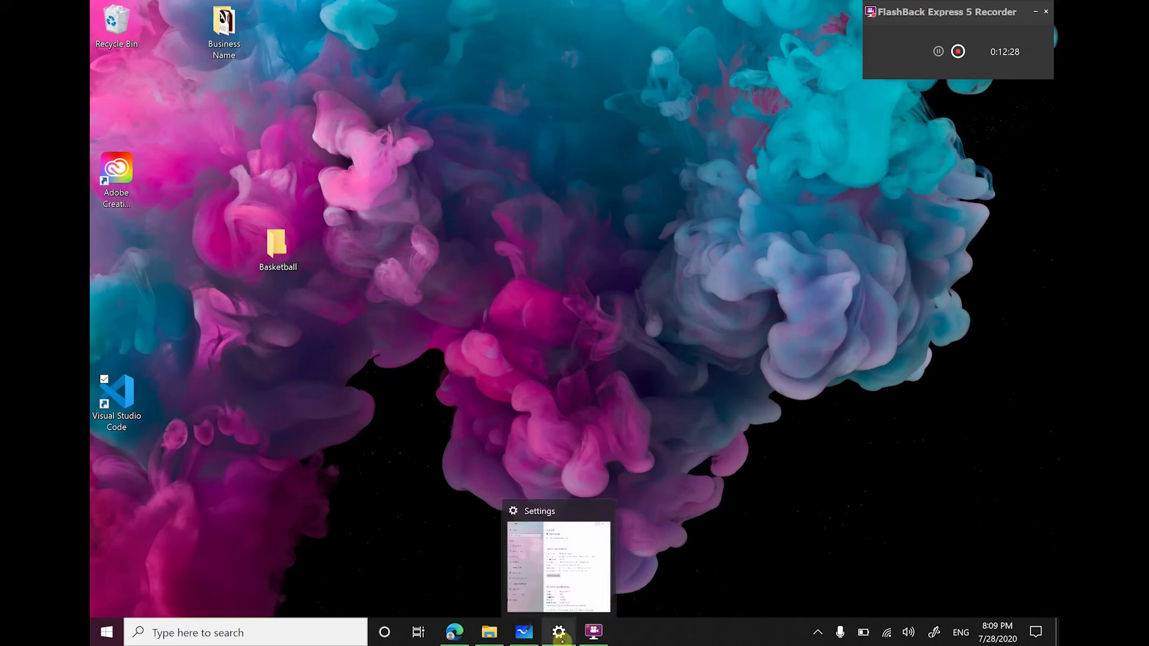
mouse_move(594, 632)
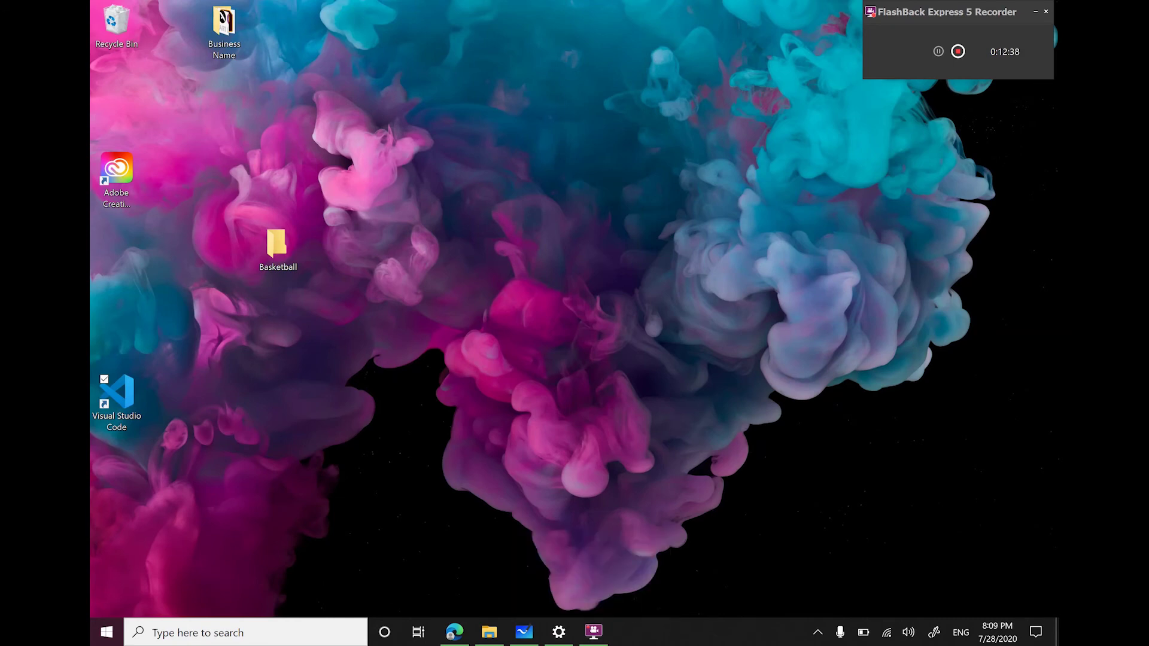
click(419, 632)
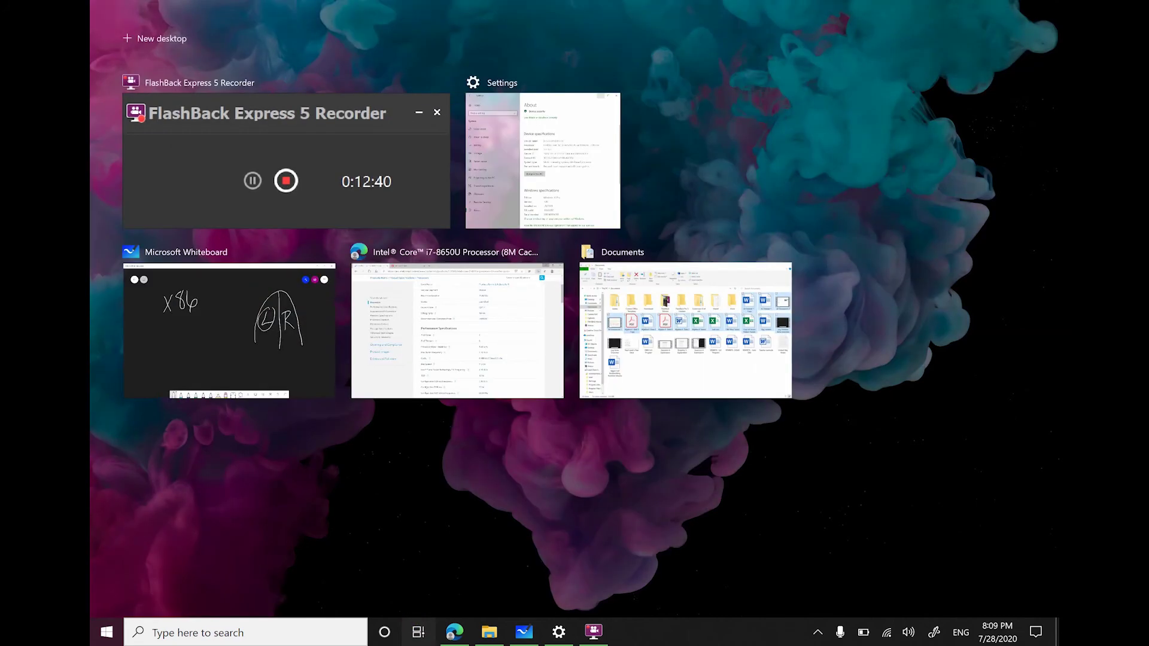
key(ctrl+super+d)
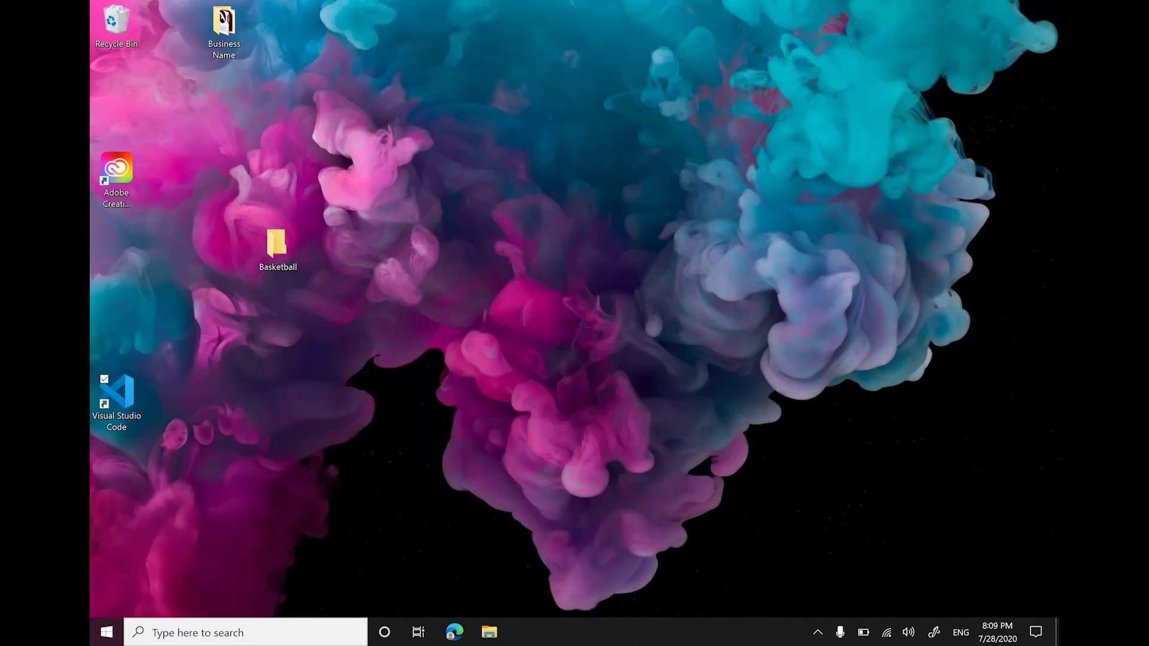
click(418, 632)
key(ctrl+super+Left)
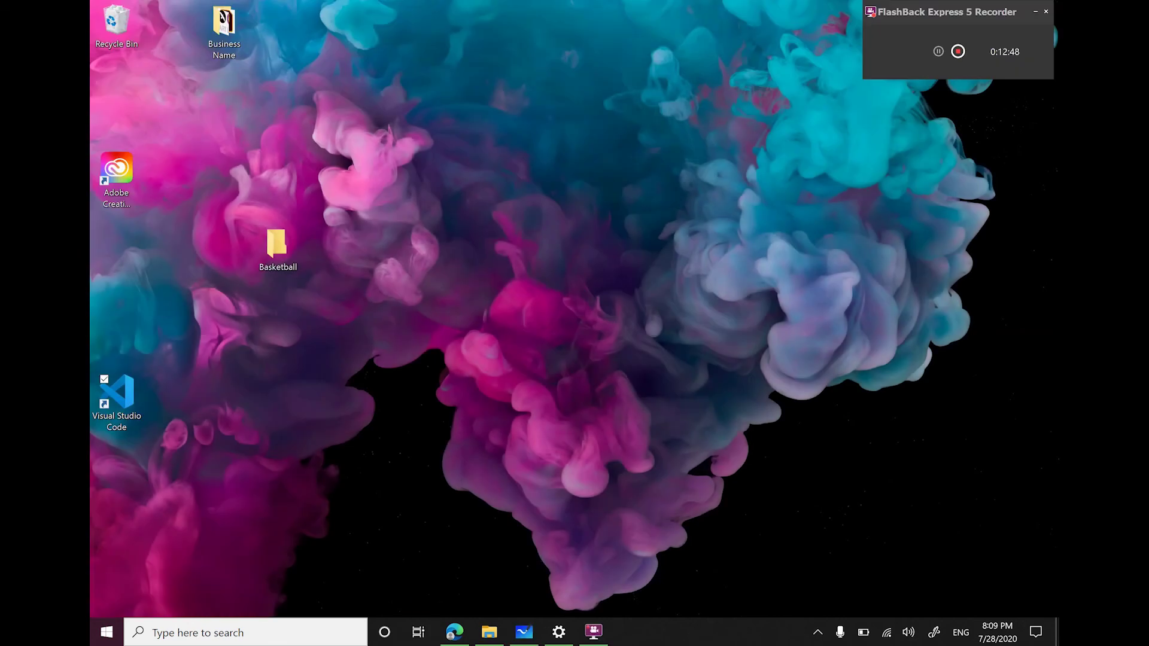
Step: Show the hidden notification area icons, inspect OneDrive, Bluetooth Devices and Windows Security, and collapse them
click(818, 633)
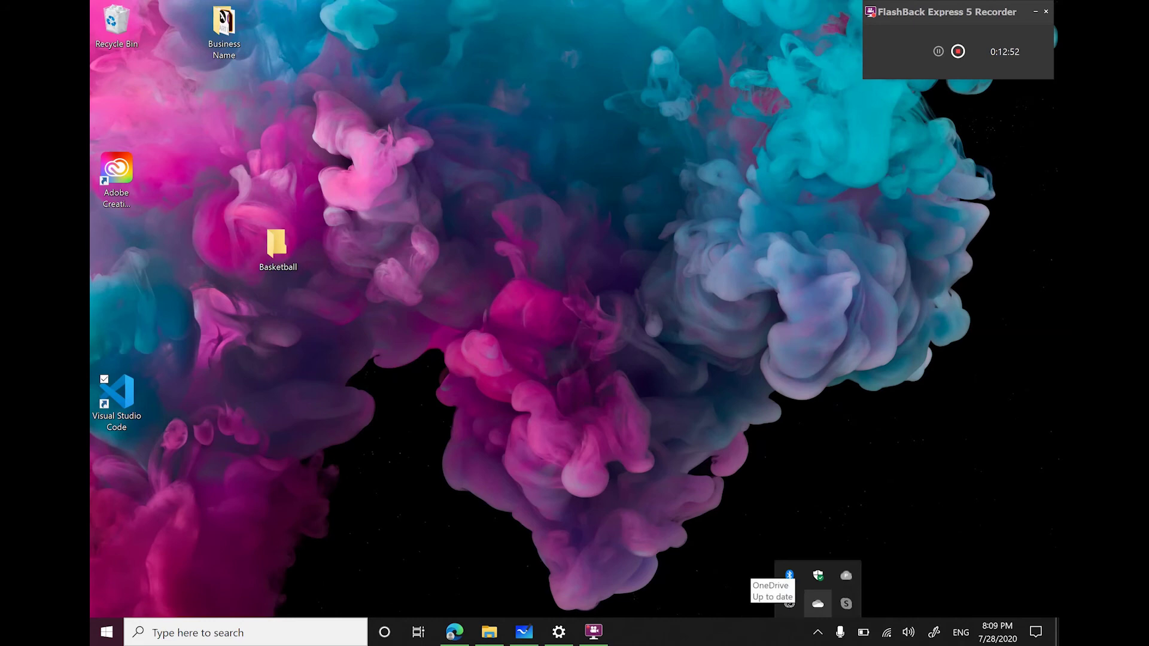
mouse_move(818, 603)
mouse_down()
mouse_move(854, 559)
mouse_move(820, 577)
mouse_move(817, 604)
mouse_up()
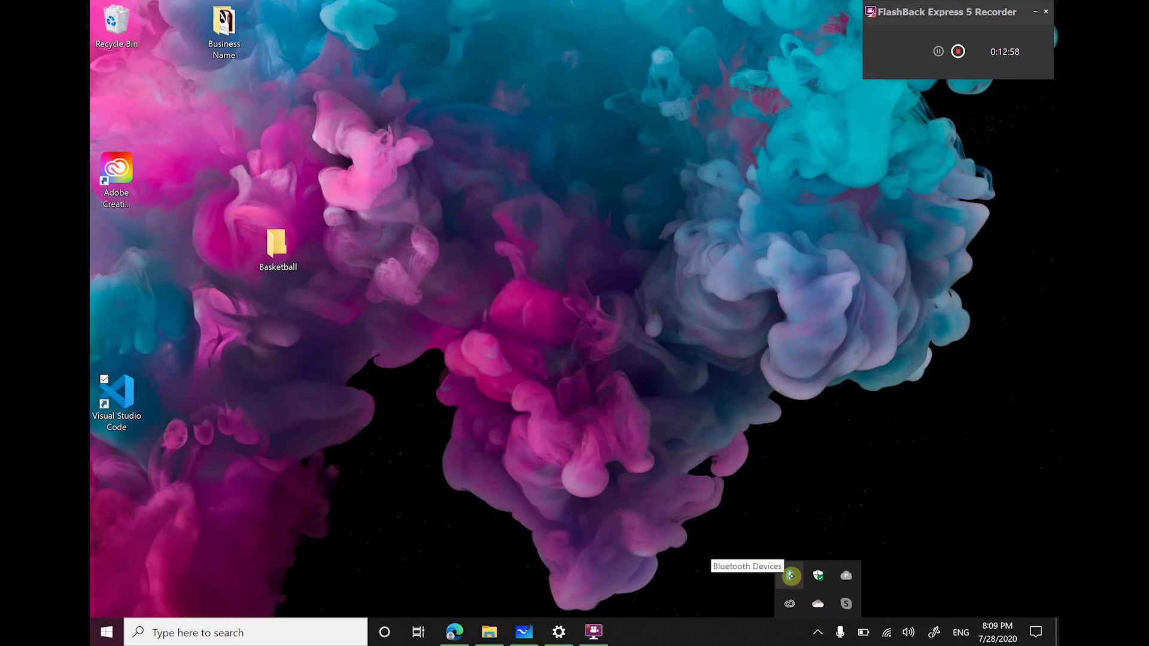
click(819, 575)
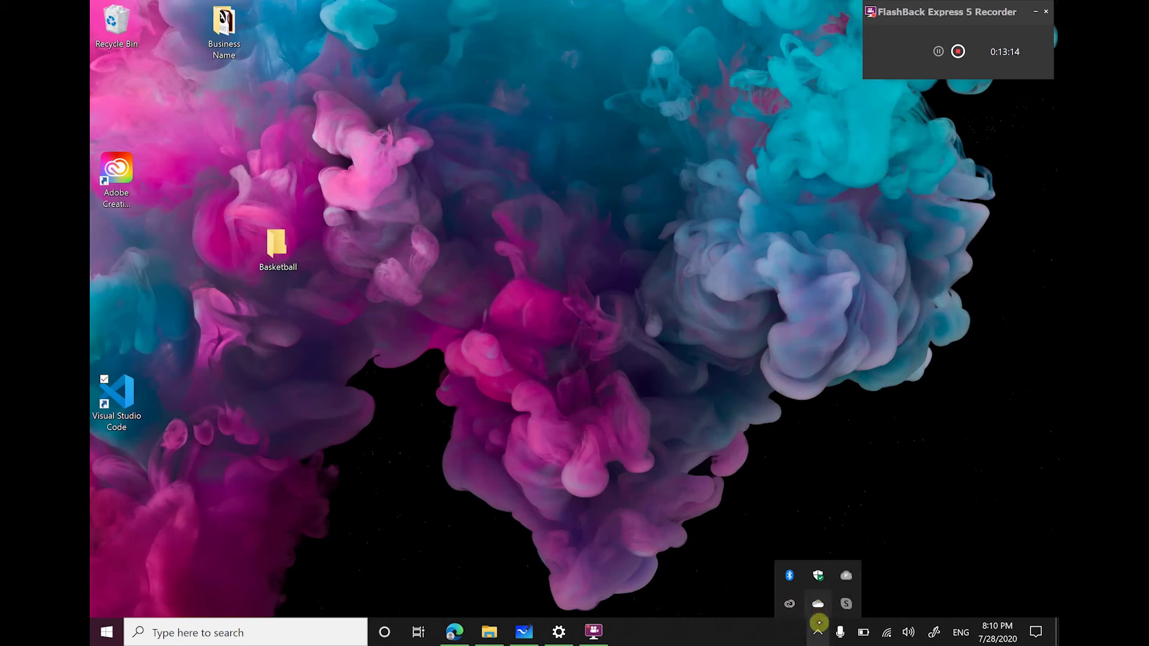
click(817, 628)
click(816, 632)
click(817, 630)
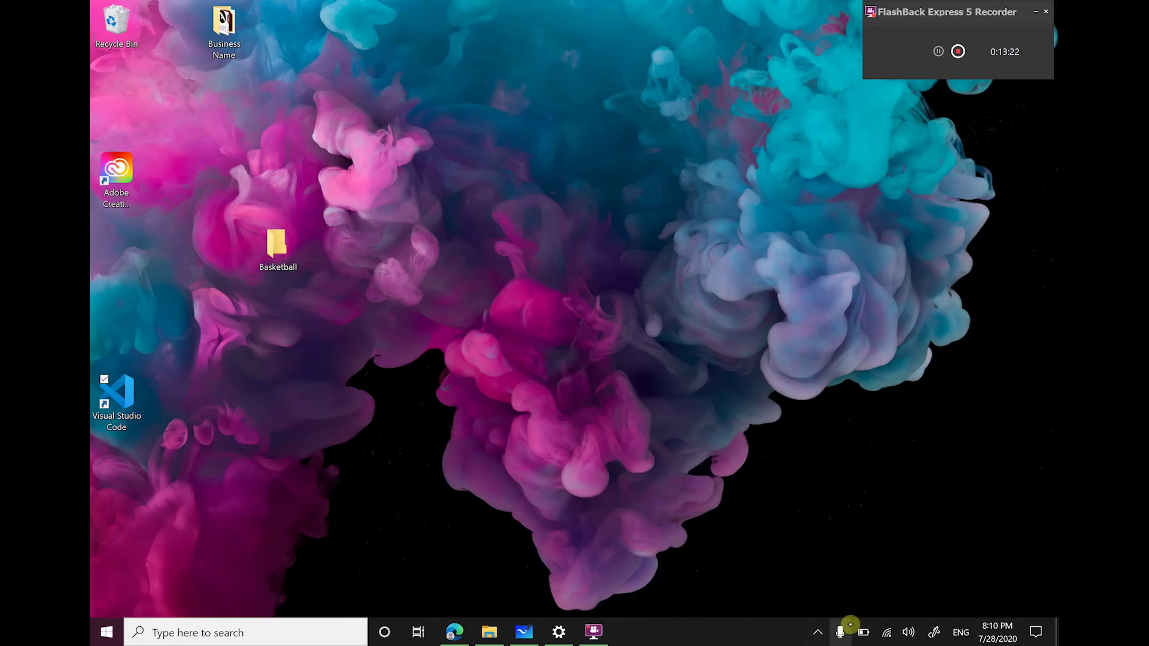
Step: Open the battery flyout and try the power mode at Best performance and at the Best battery life end
mouse_move(846, 628)
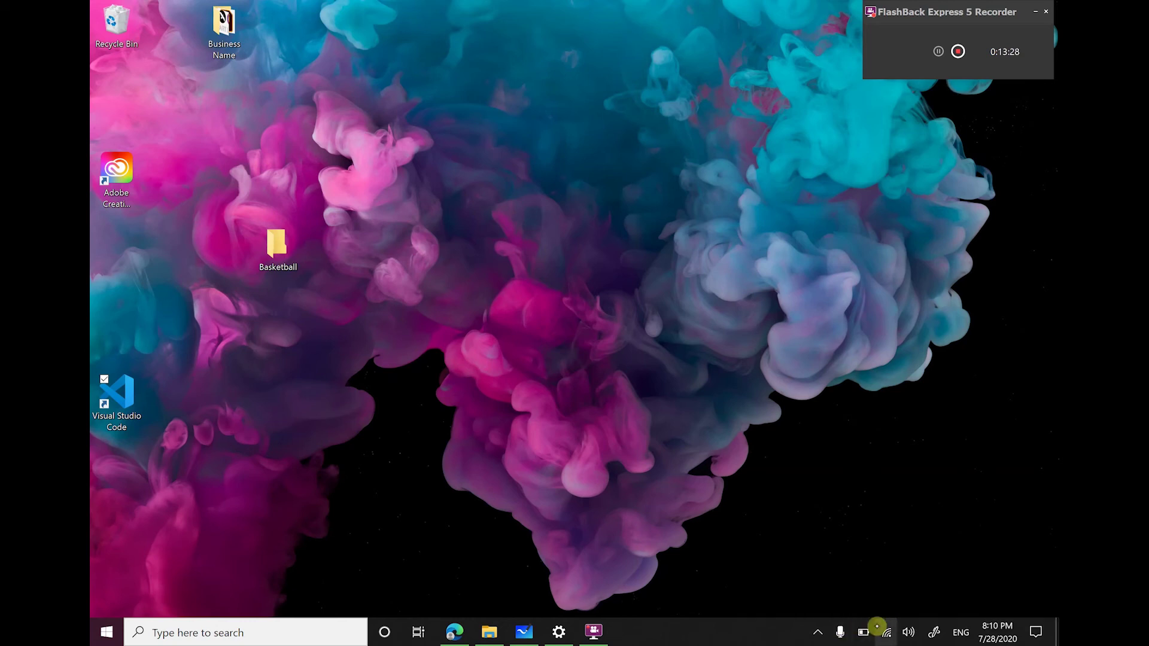
click(863, 632)
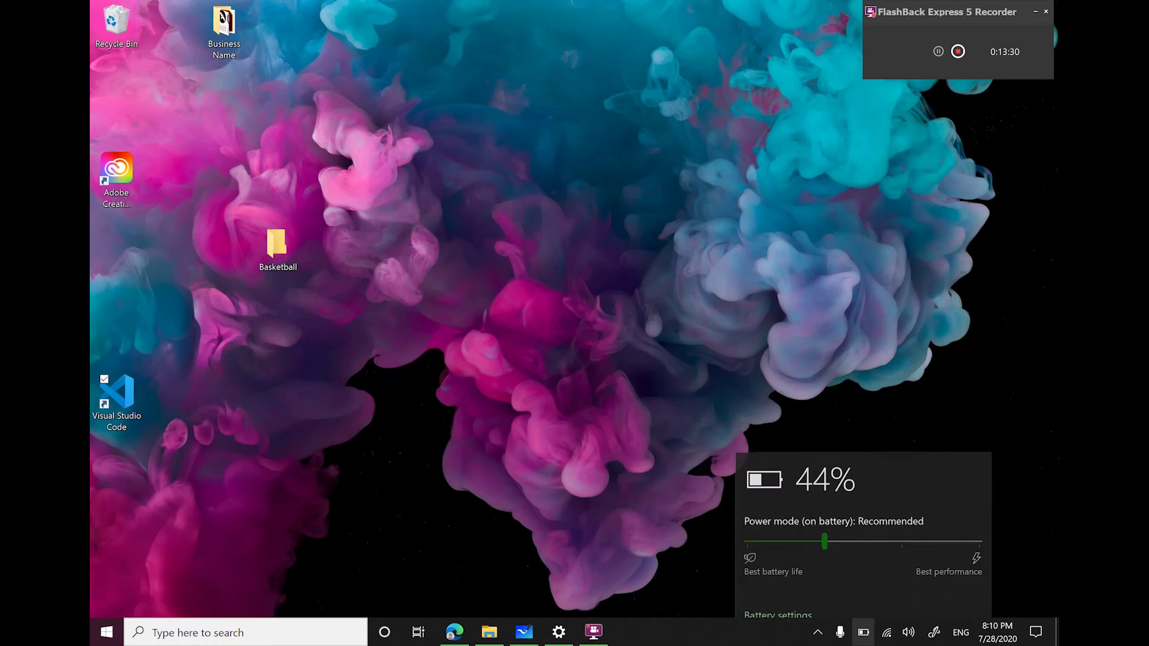
key(Right)
key(Right)
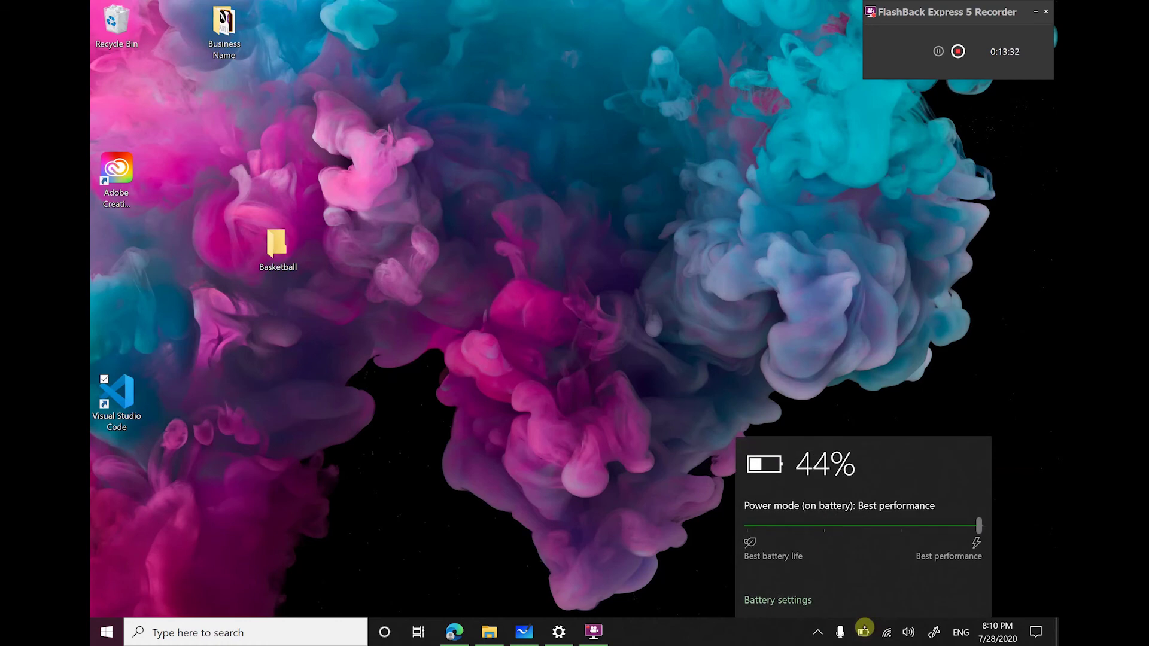
key(Left)
key(Left)
key(Left)
key(Right)
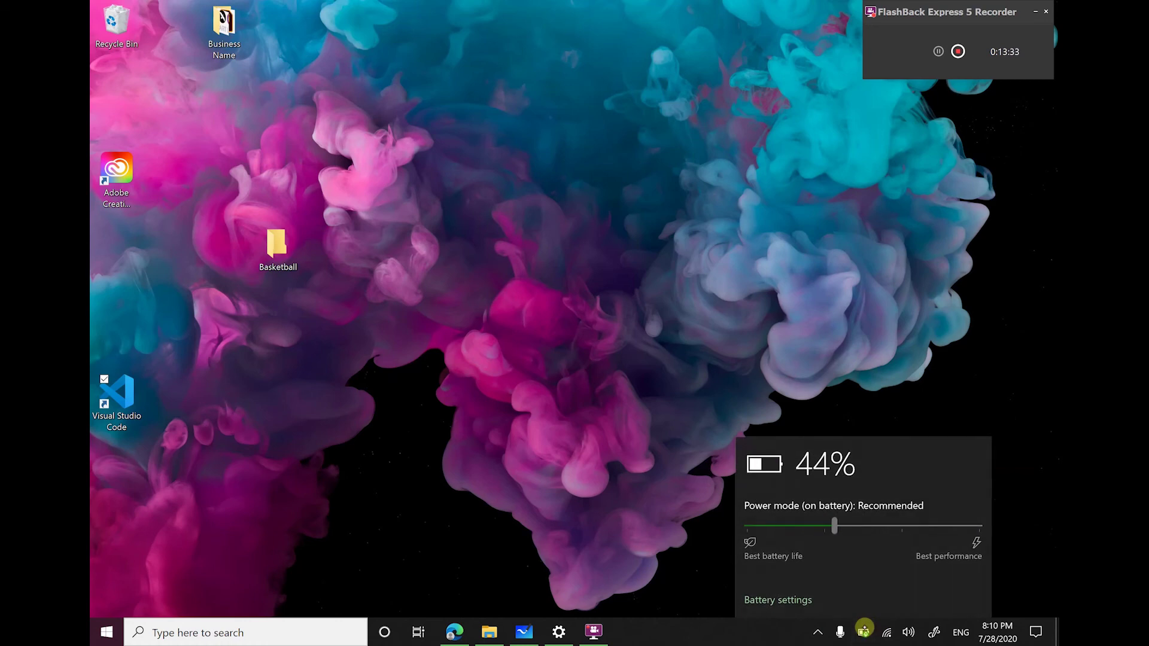
key(Left)
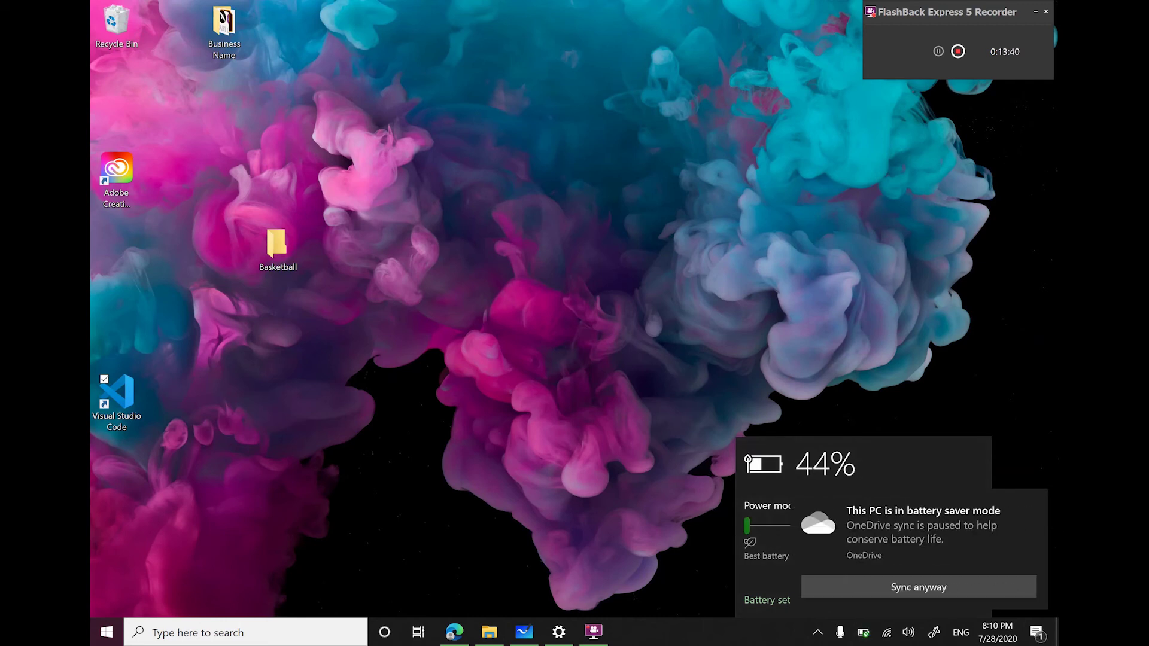
Step: Set the power mode on battery to Recommended
key(Right)
key(Right)
key(Right)
key(Left)
key(Right)
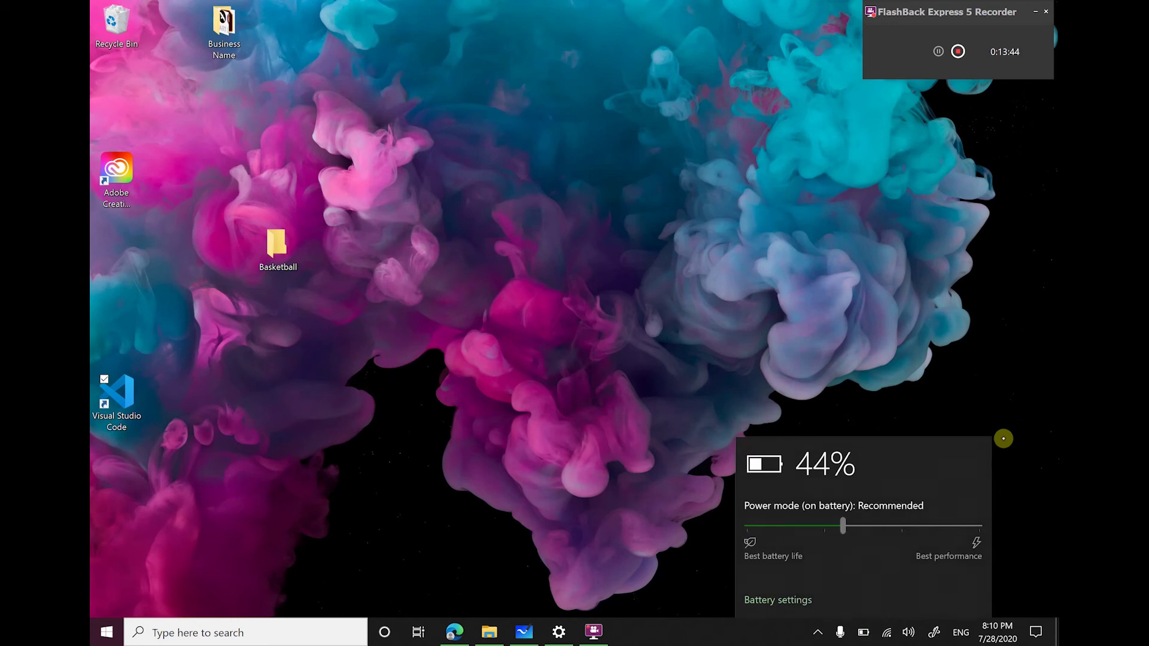
Step: Try the power mode on battery at Battery saver, at Recommended and at Best performance
key(Right)
key(Left)
key(Left)
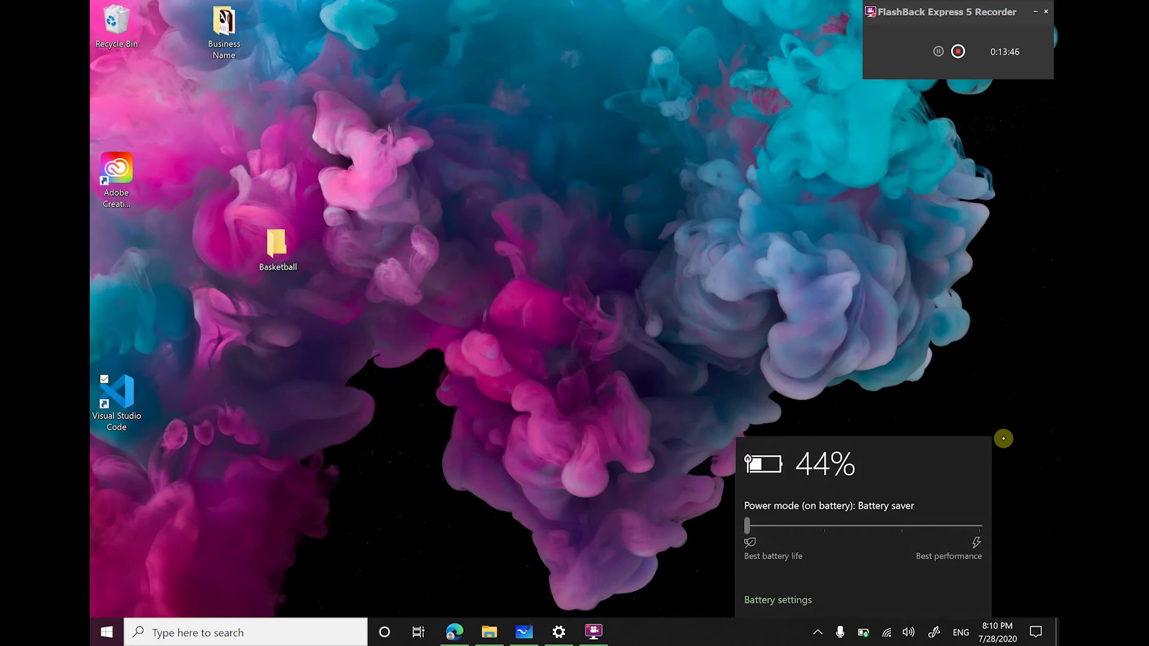
key(Right)
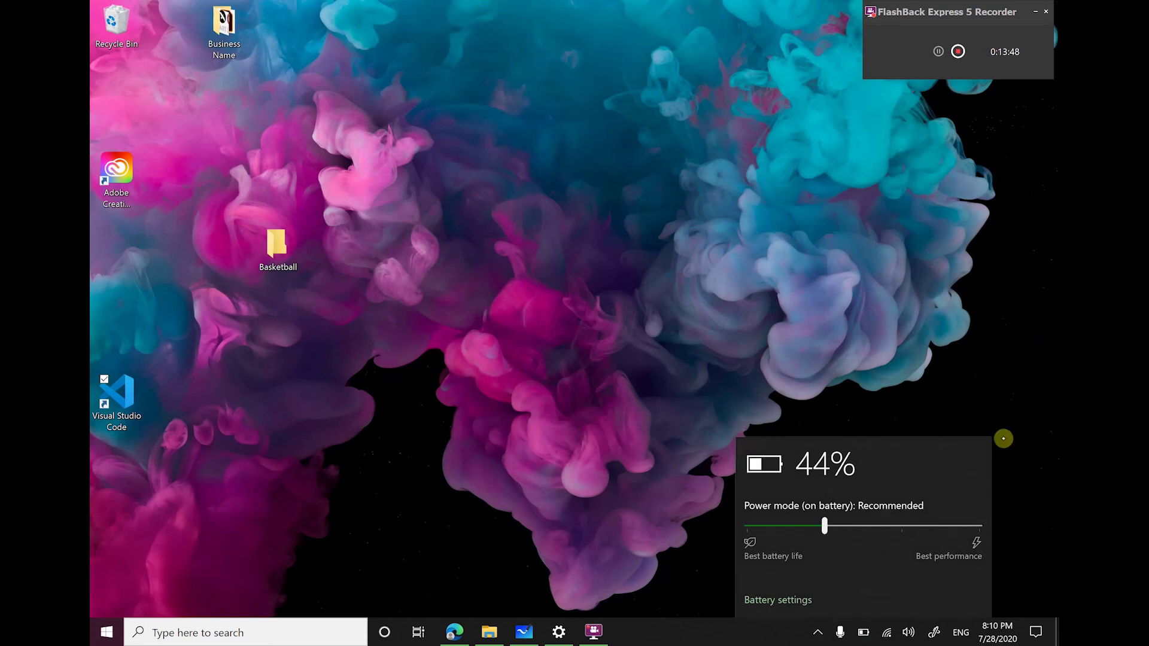
key(Right)
key(Right)
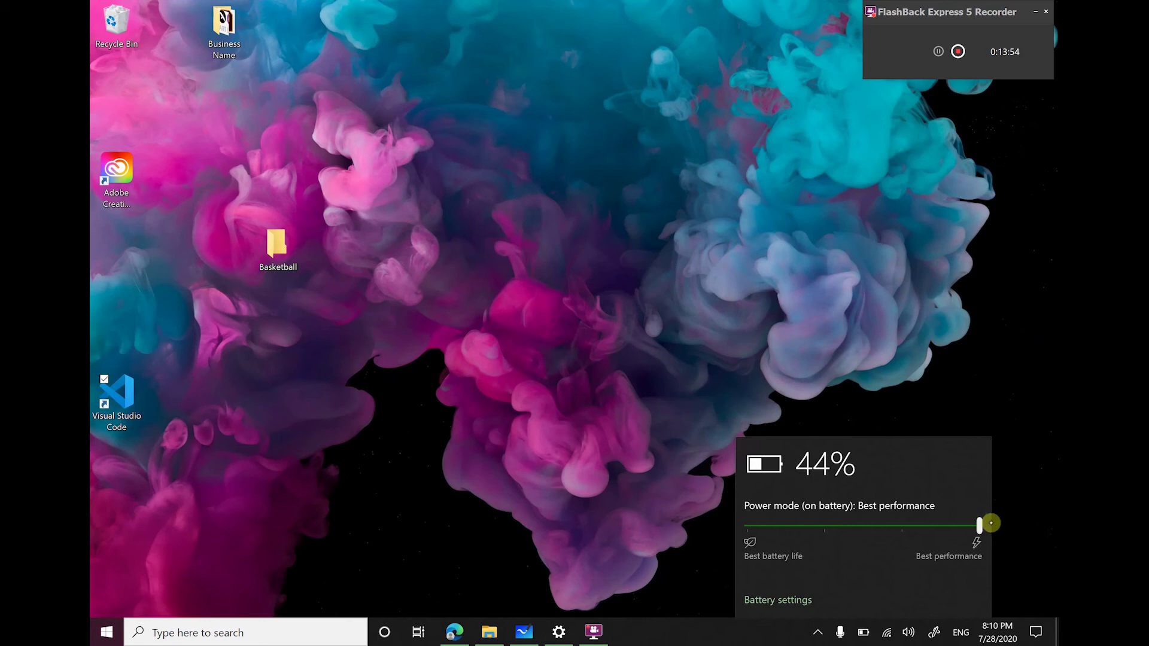
Step: Set the power mode to Recommended, try Battery saver, return to Recommended and close the battery flyout
mouse_move(981, 525)
mouse_down()
mouse_move(911, 525)
mouse_move(980, 525)
mouse_up()
mouse_move(980, 526)
mouse_down()
mouse_move(747, 526)
mouse_move(825, 527)
mouse_up()
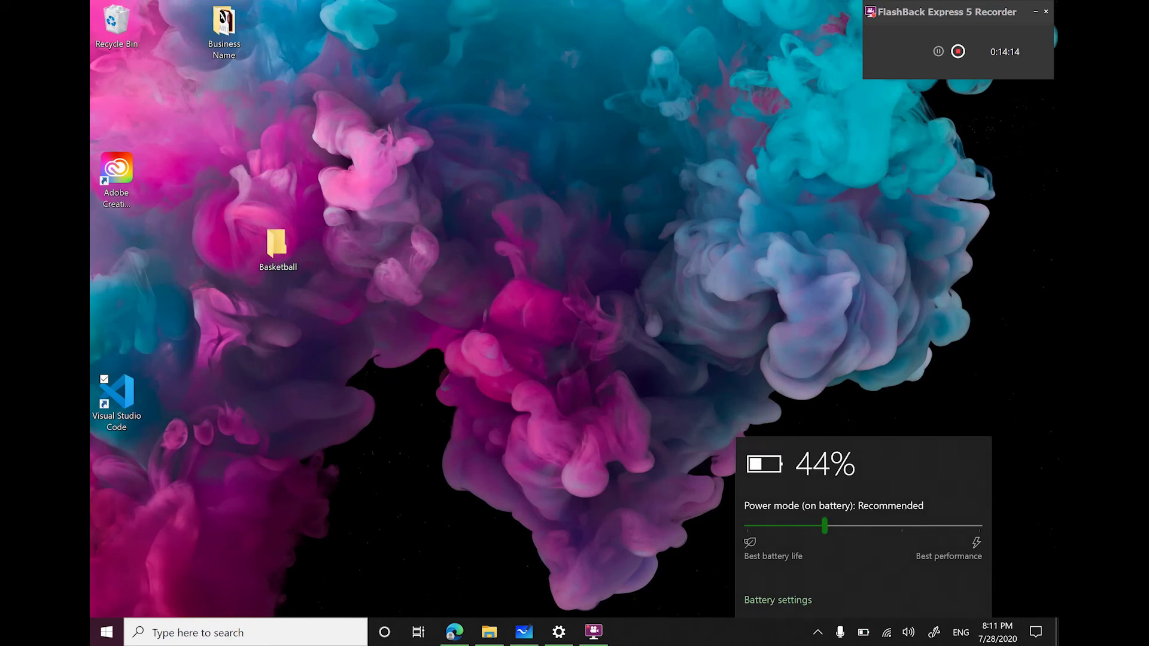
drag(825, 526, 747, 526)
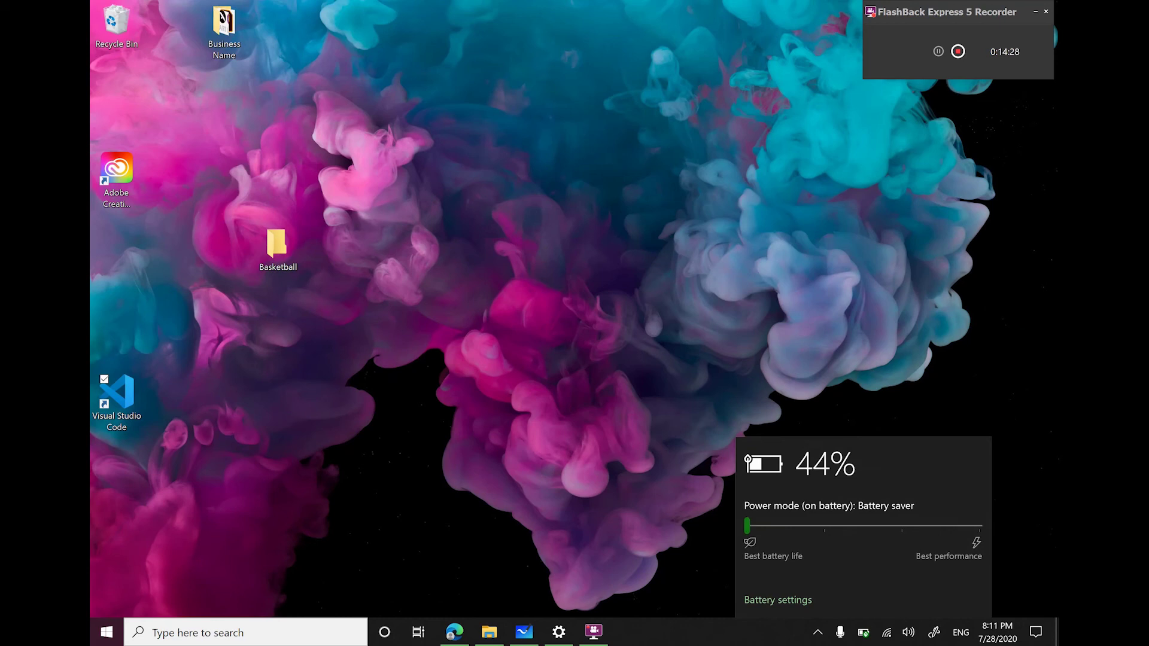
drag(747, 526, 829, 526)
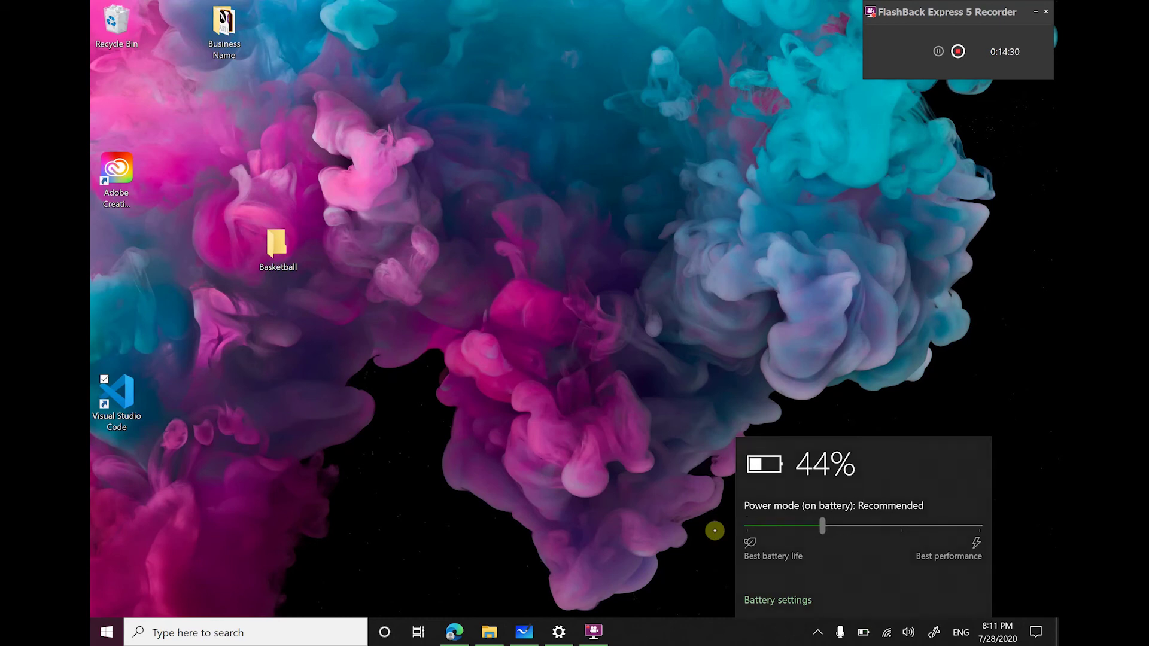
click(116, 401)
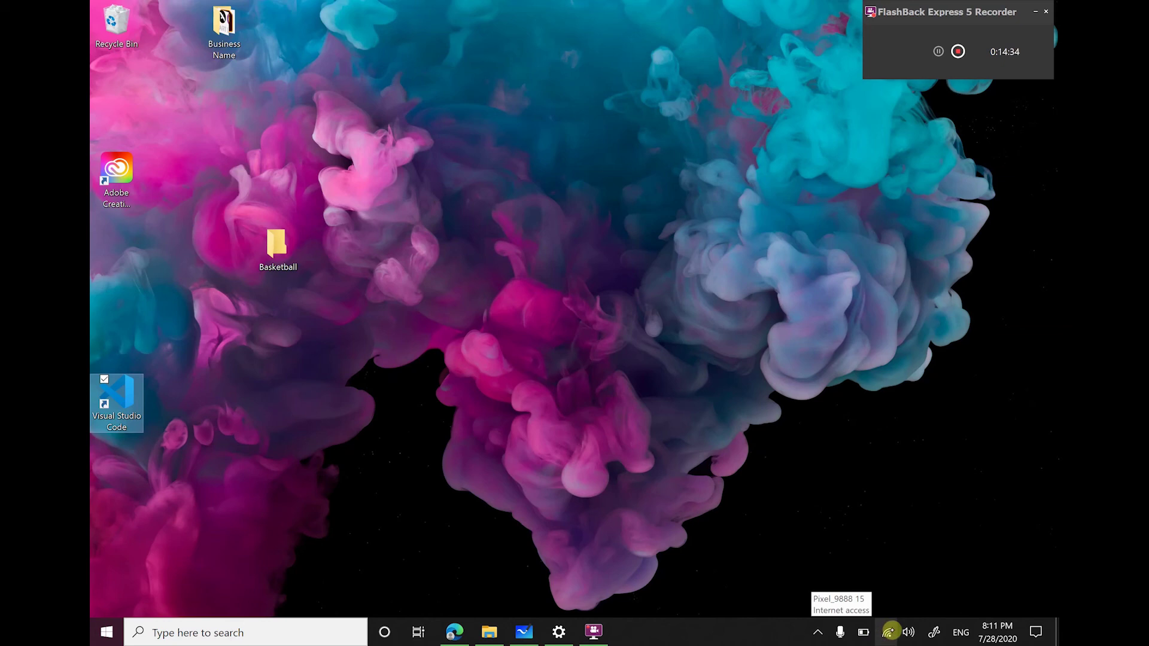
Step: Open the network flyout, turn airplane mode on and turn it off again
click(890, 632)
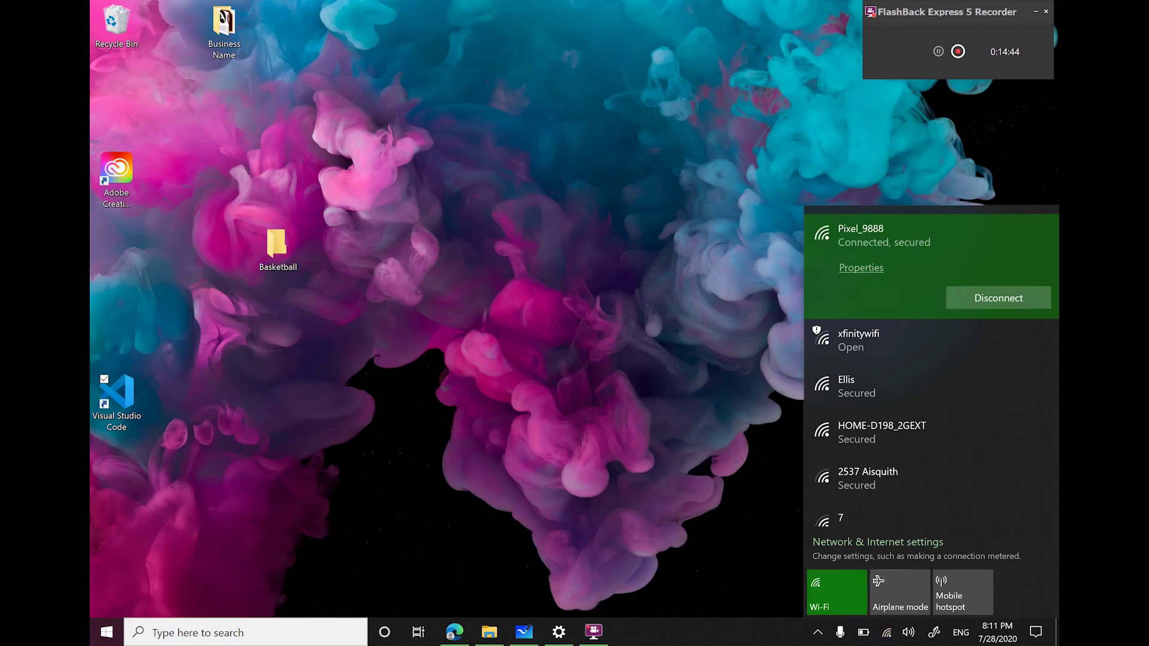
click(898, 591)
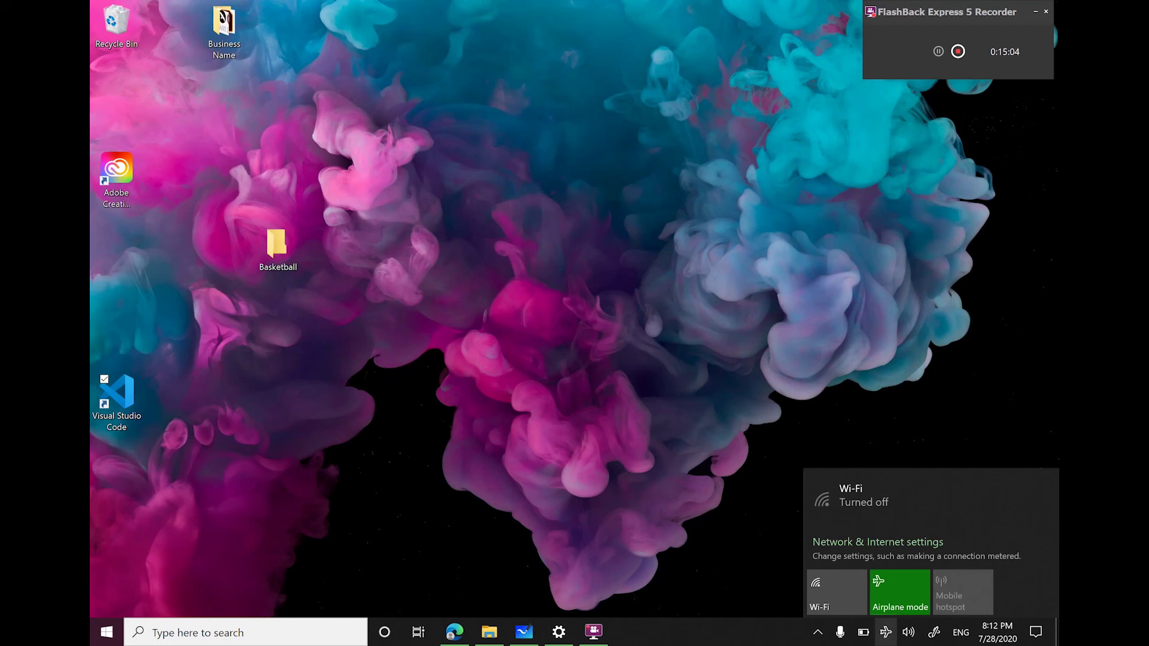
click(885, 631)
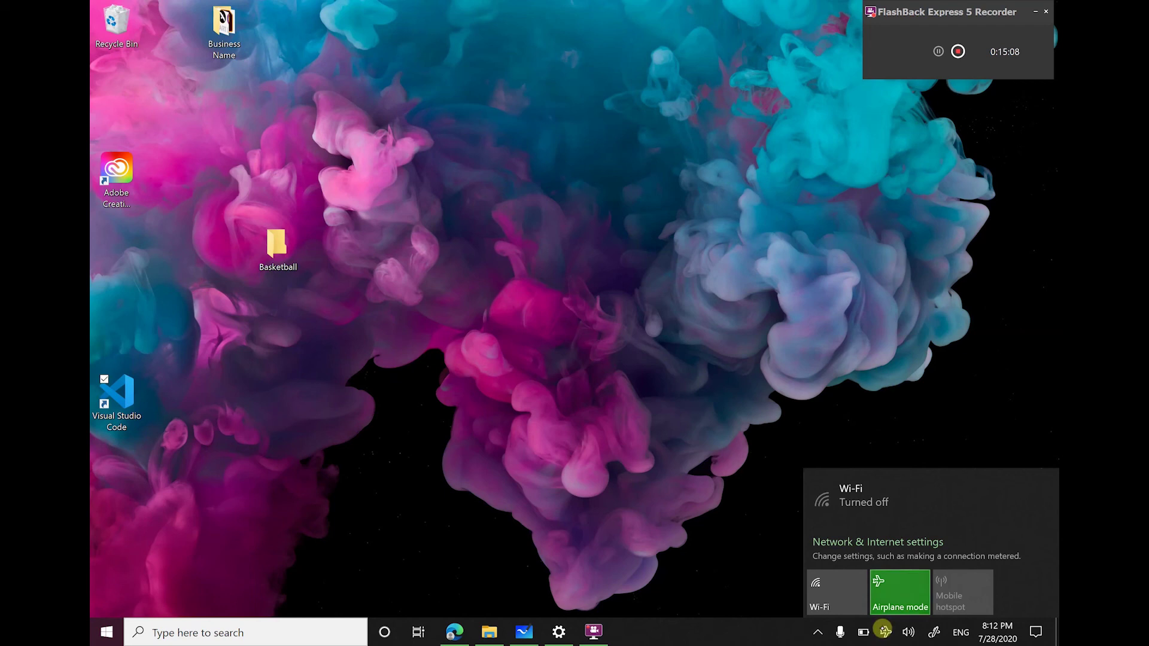
click(901, 592)
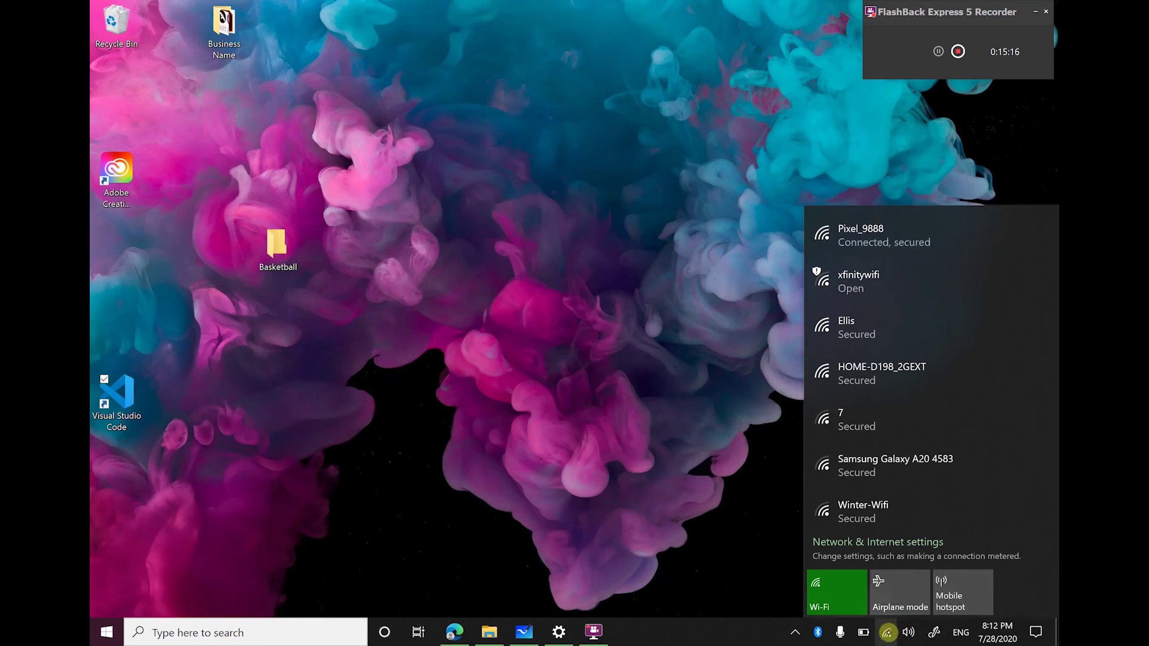
Step: Turn Wi-Fi off, close and reopen the network flyout, and turn Wi-Fi back on
click(836, 593)
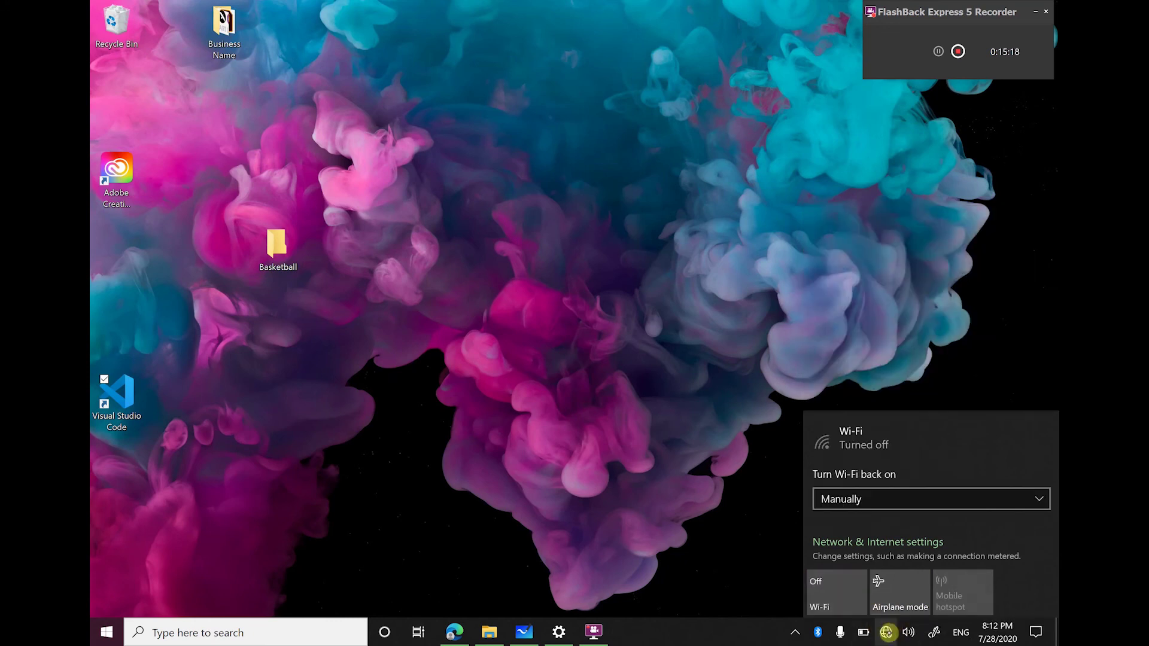
click(887, 633)
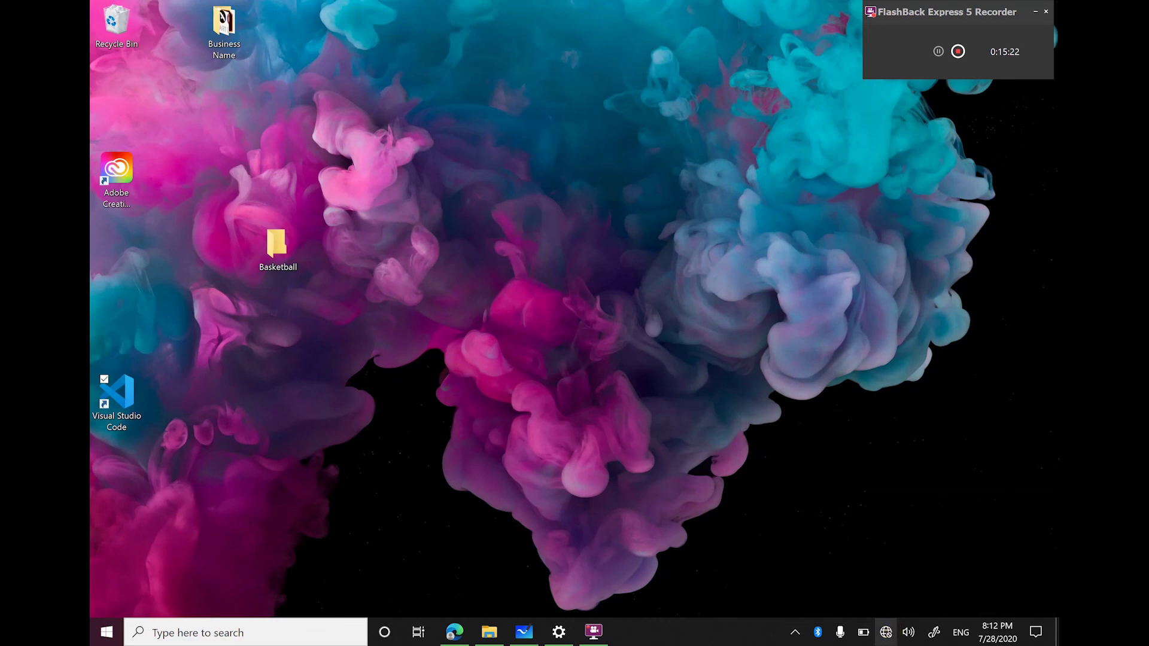
click(886, 633)
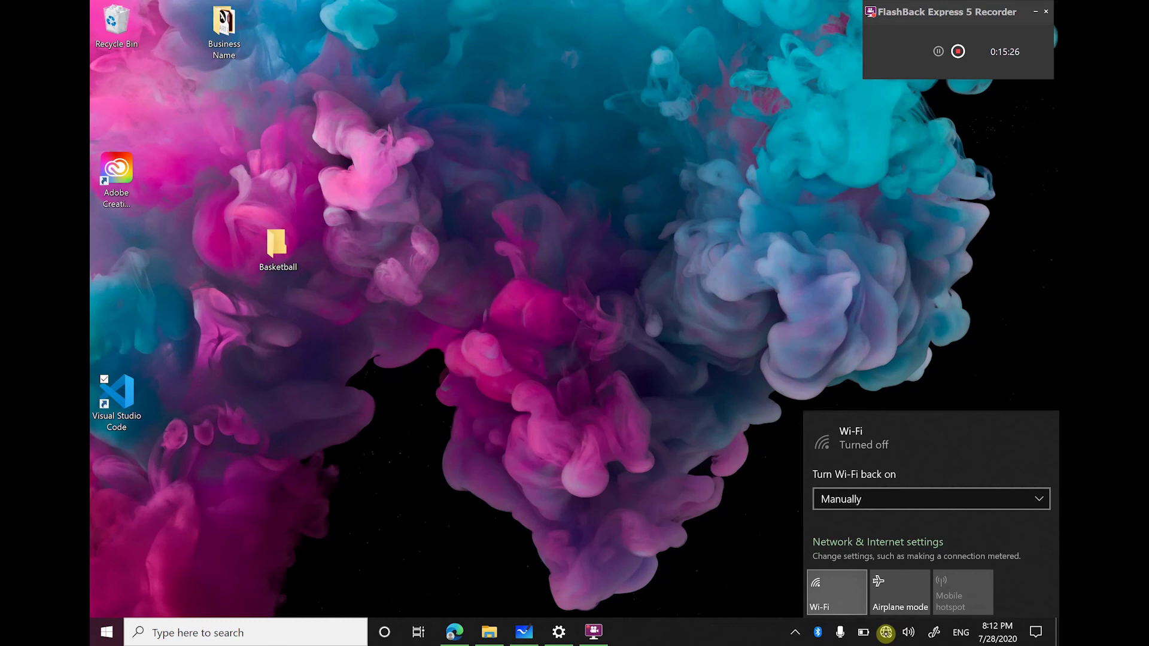
click(837, 591)
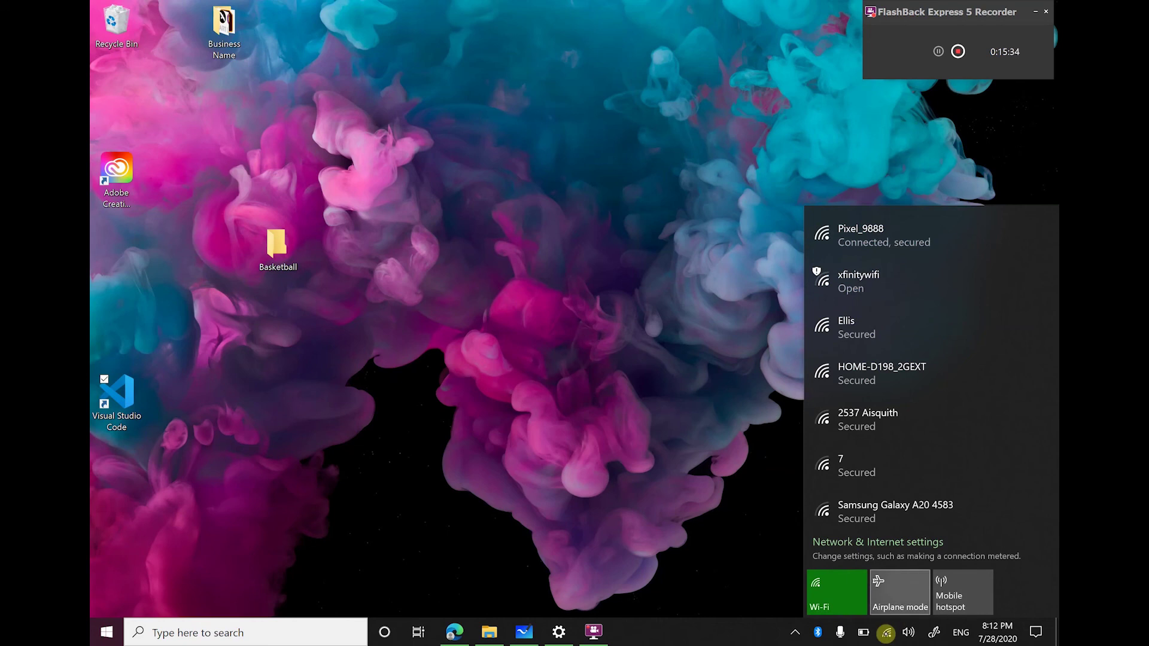
Step: Turn airplane mode on once more, reopen the network flyout, switch airplane mode off and close the flyout
click(892, 591)
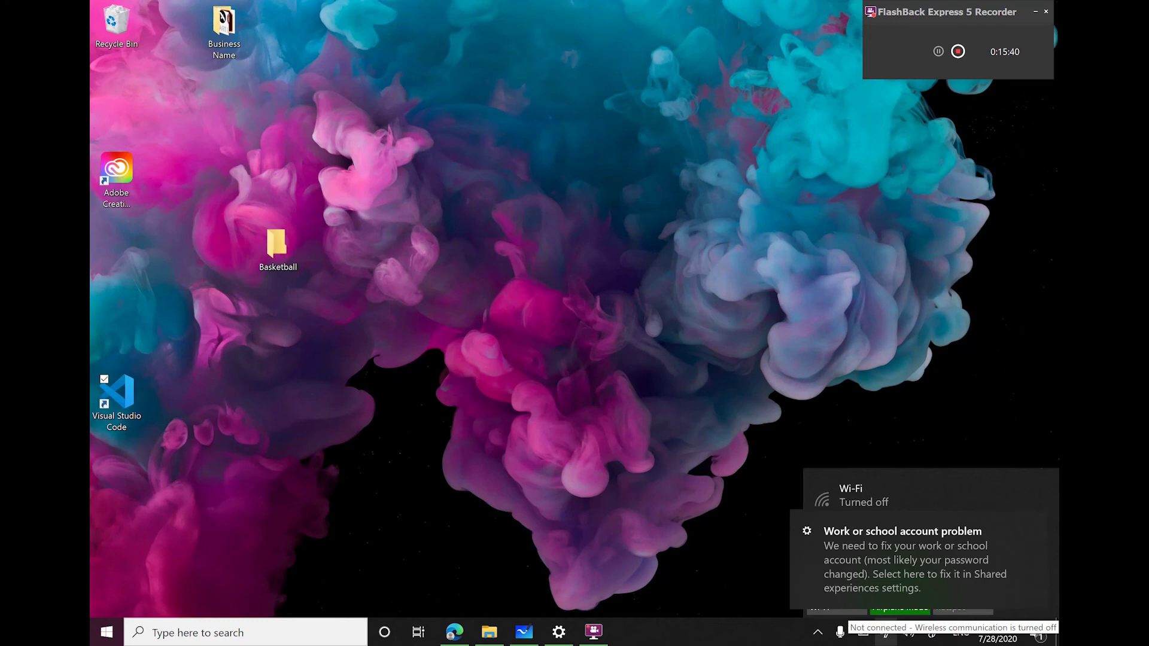
click(722, 573)
click(864, 632)
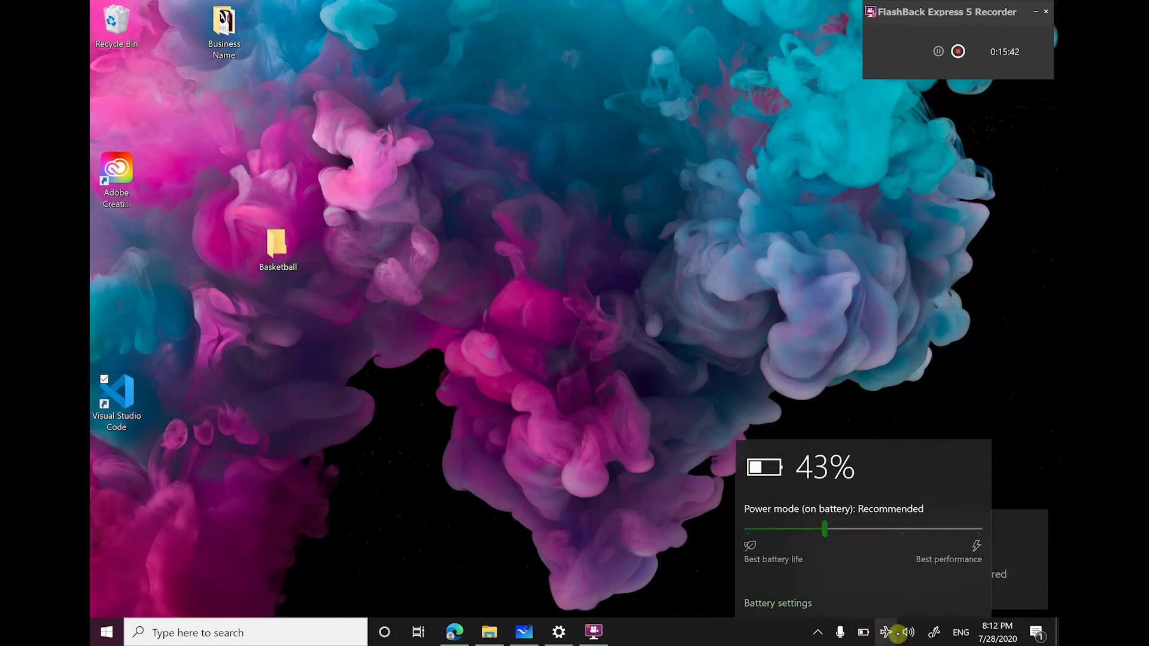
click(897, 635)
click(885, 632)
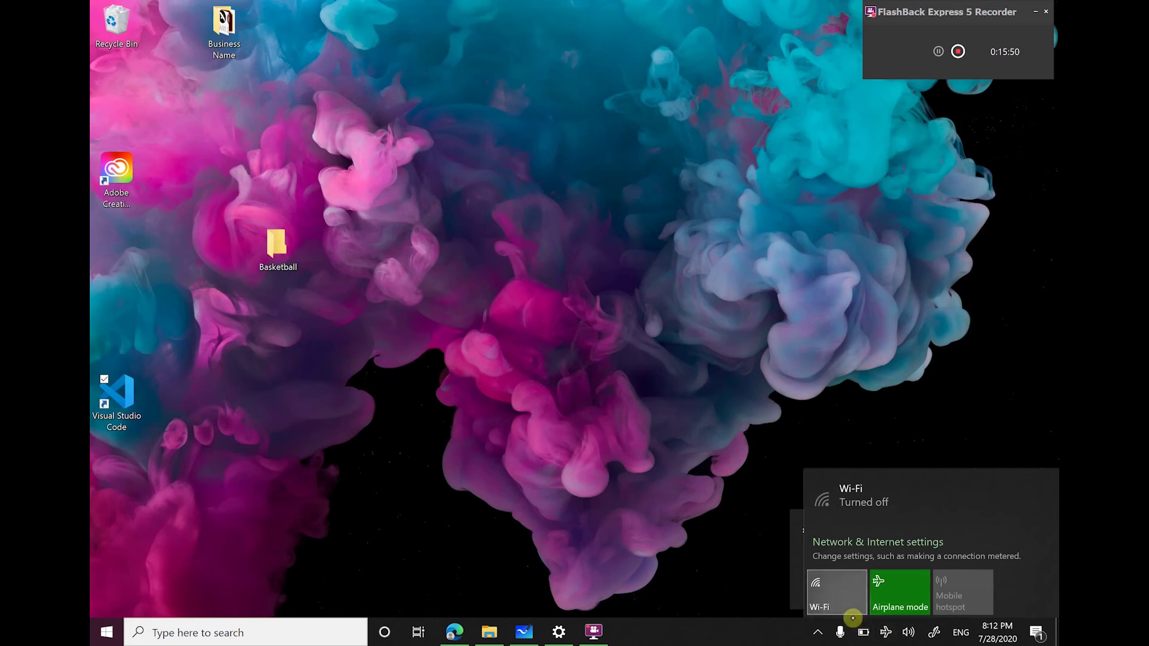
click(886, 632)
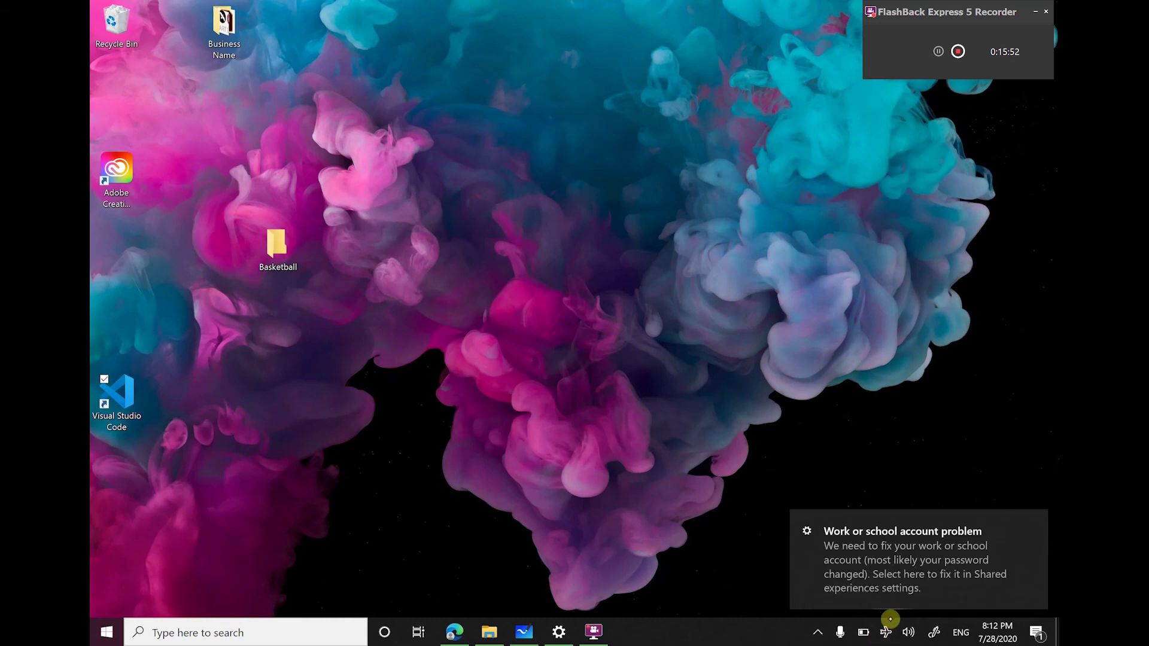
click(887, 632)
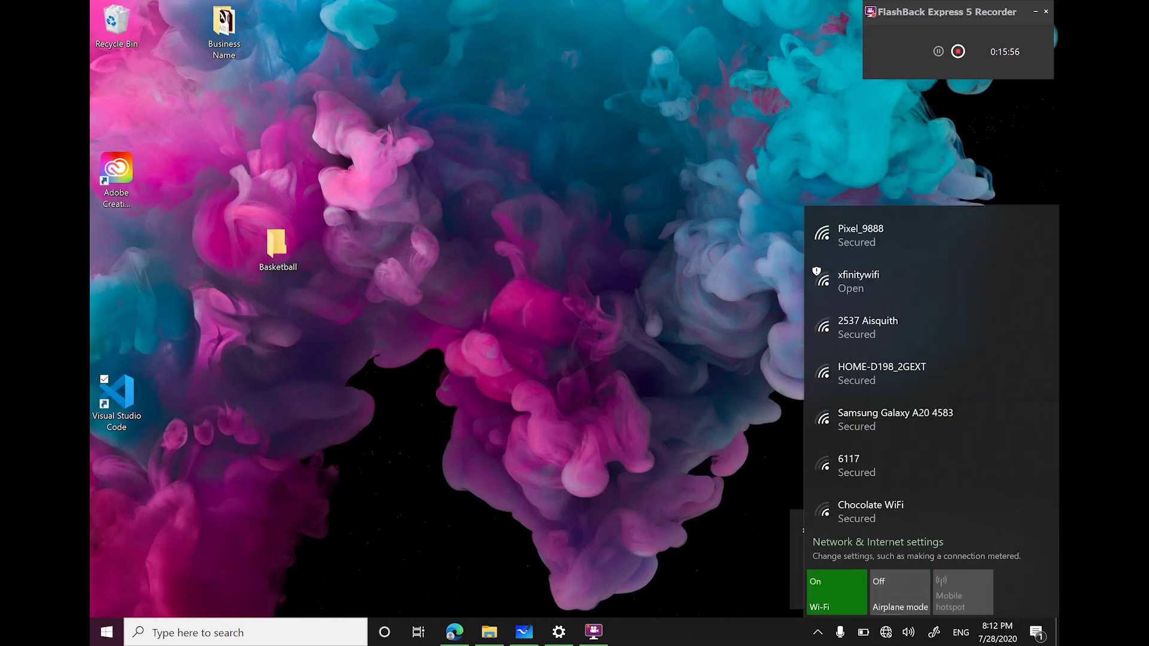
click(762, 625)
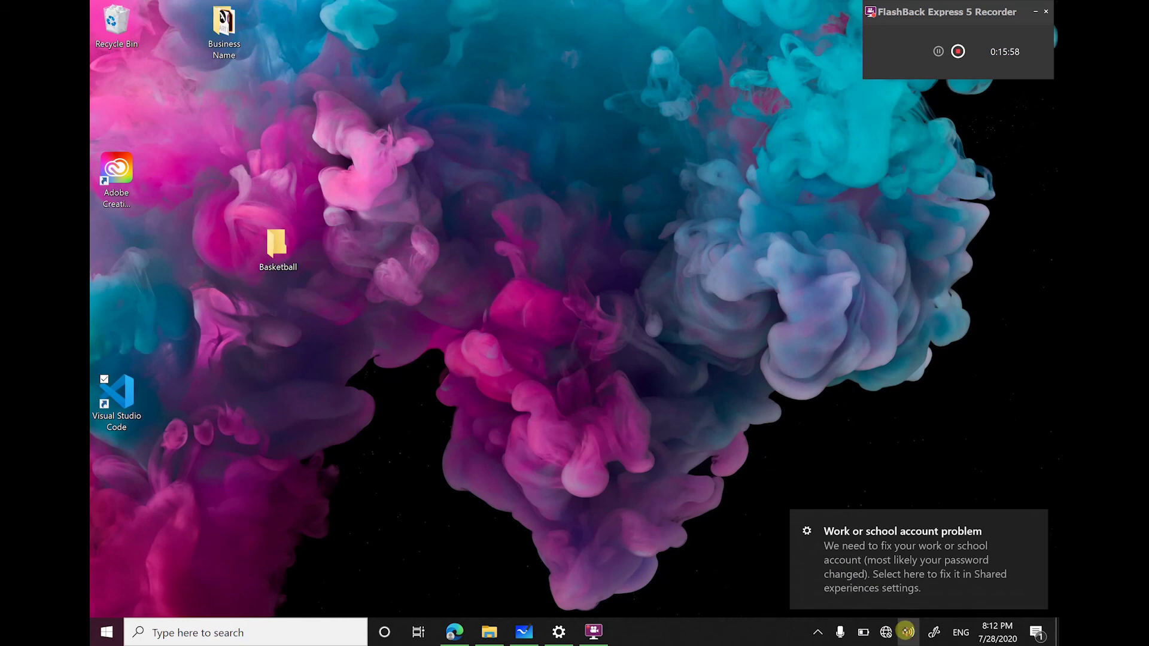
Step: View the speaker volume control and the list of keyboard input languages, and close them
click(909, 632)
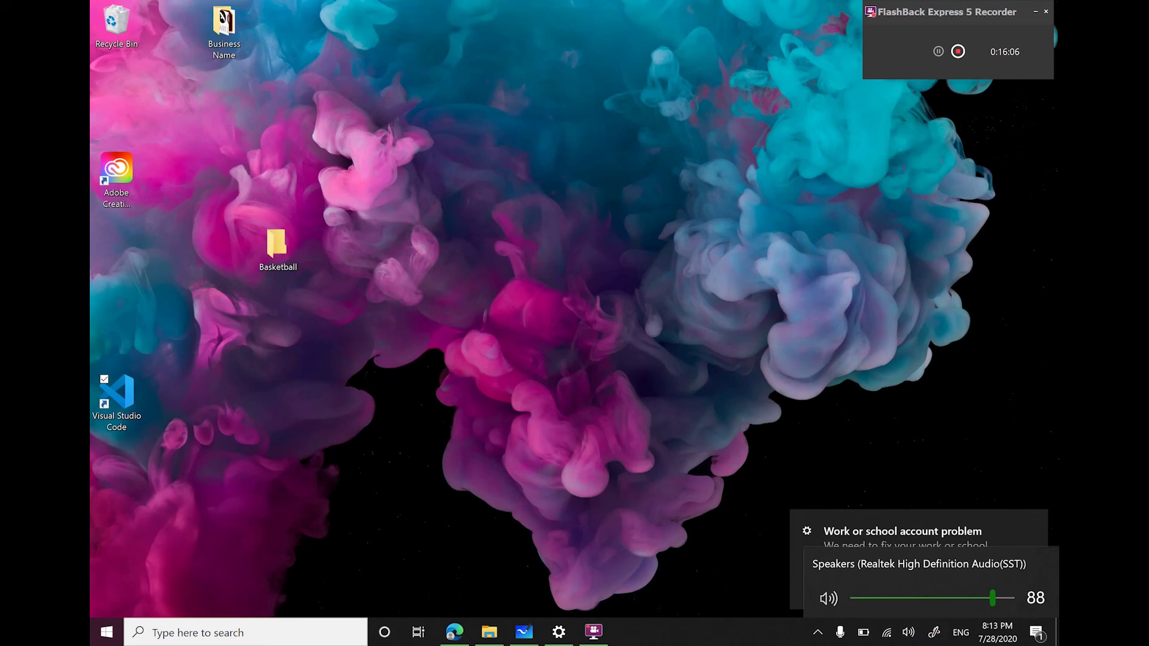
click(961, 630)
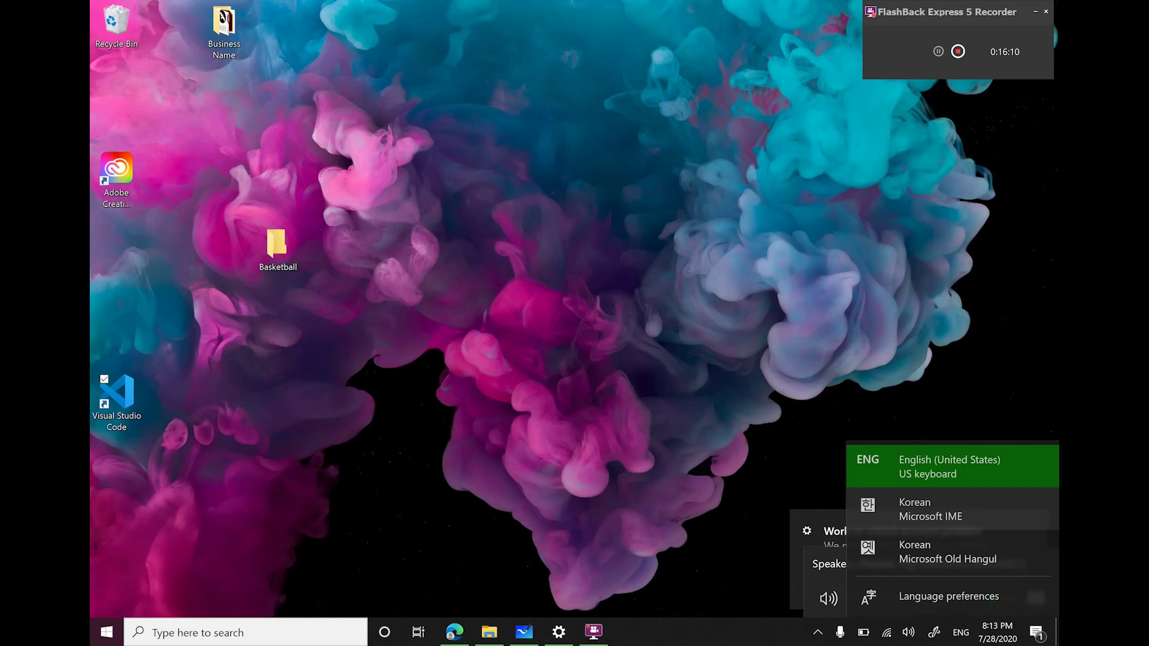
click(908, 632)
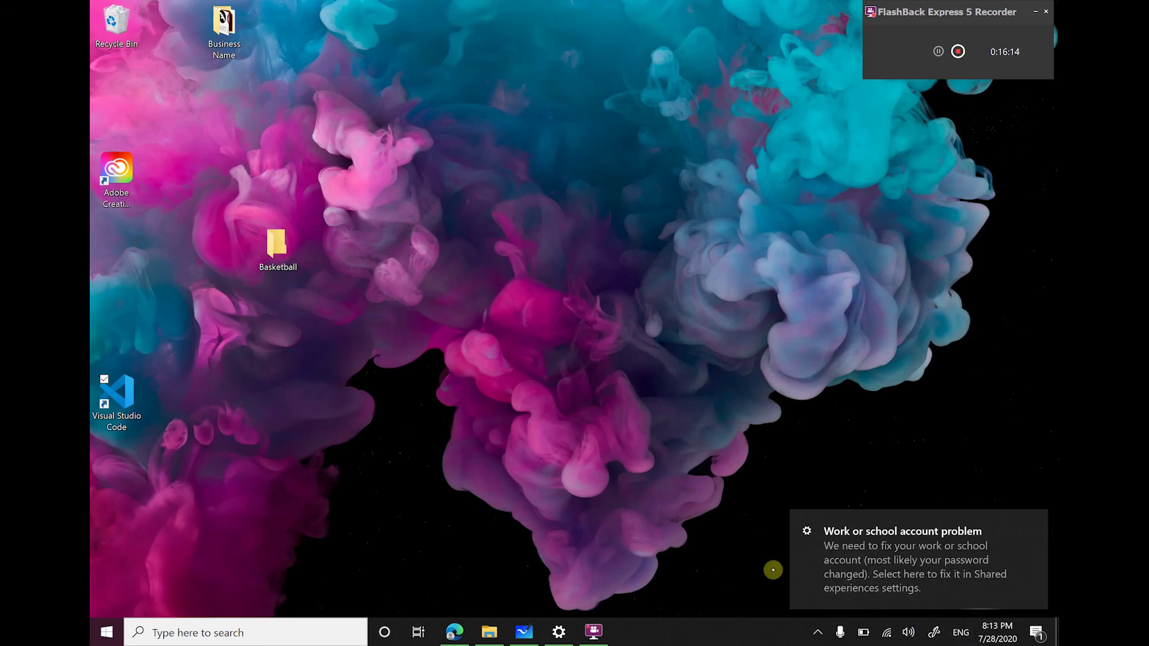
click(961, 632)
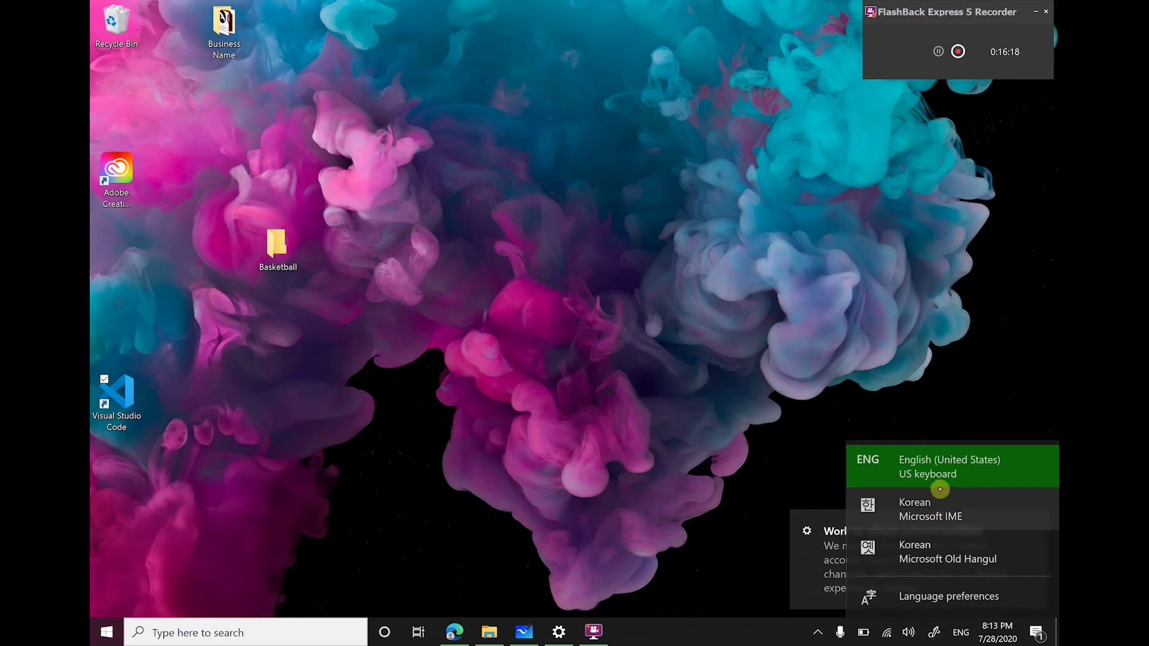
click(1000, 632)
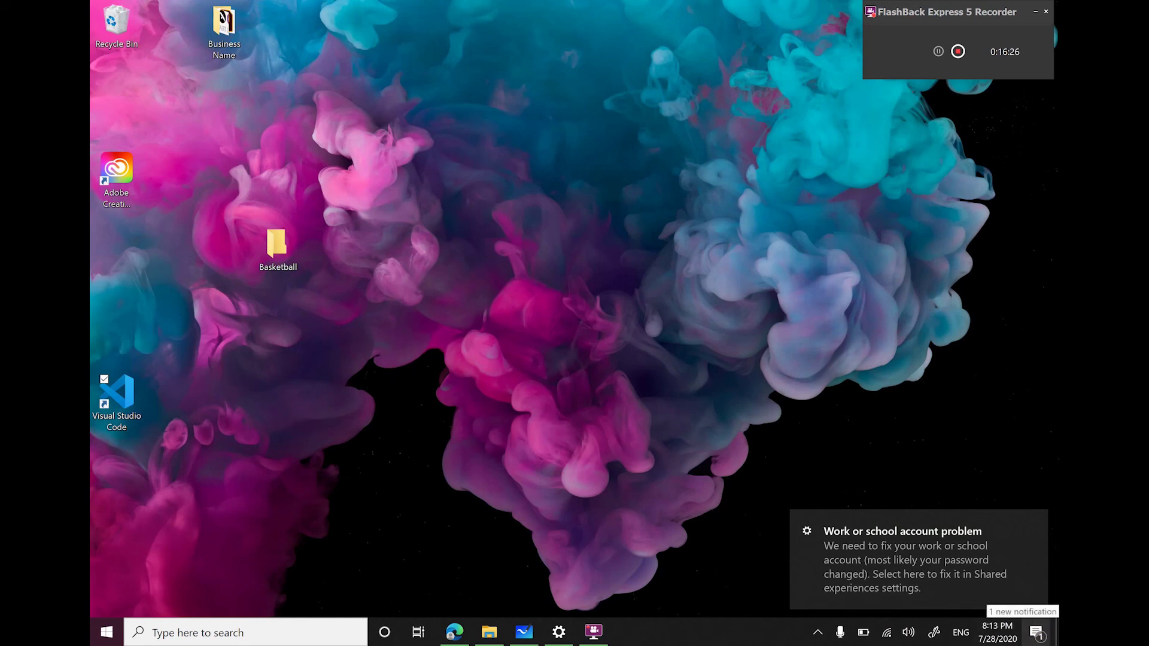
Step: Open the action center to view its notifications and quick actions, reopen it once and close it
click(1038, 633)
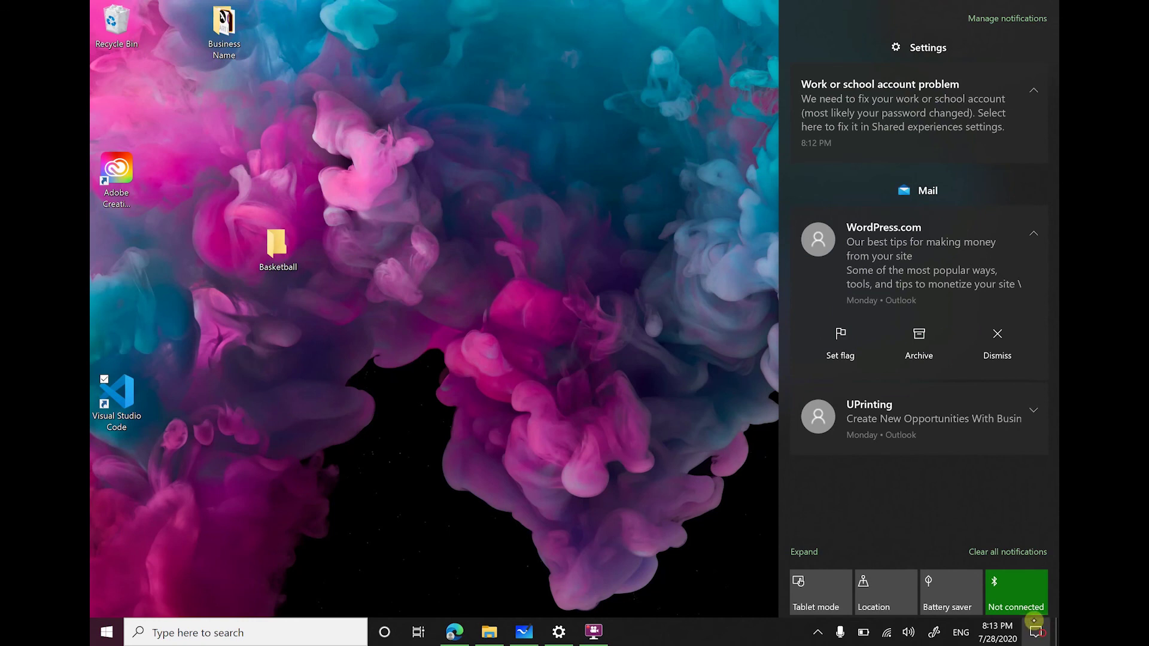
click(1036, 632)
click(1035, 629)
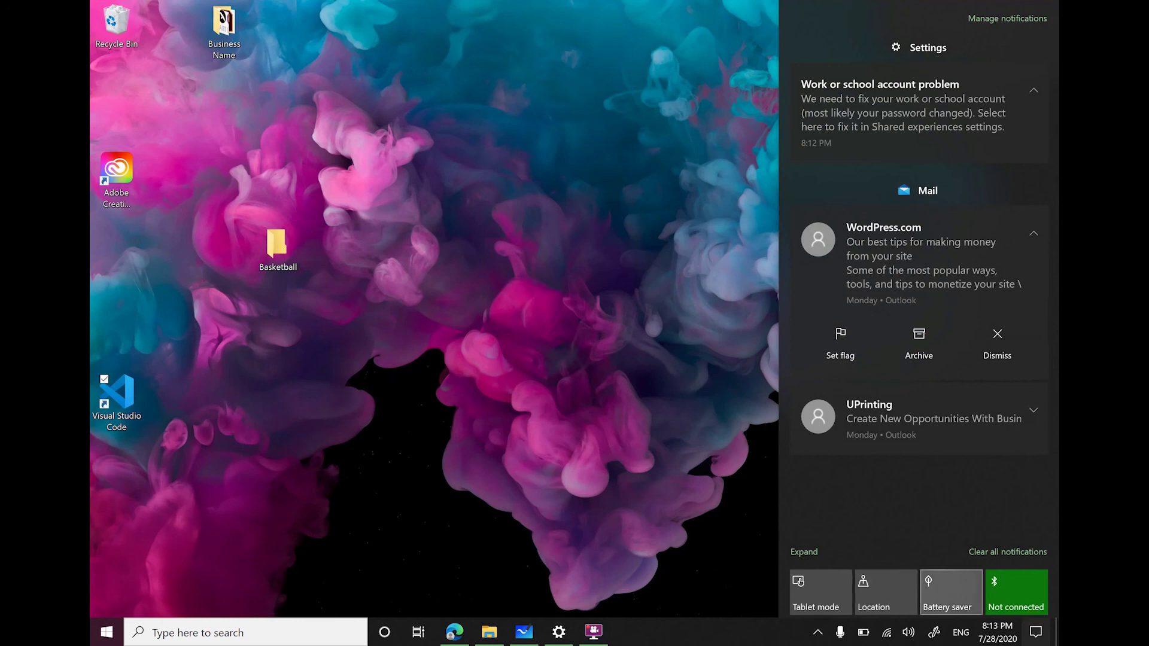
click(1034, 630)
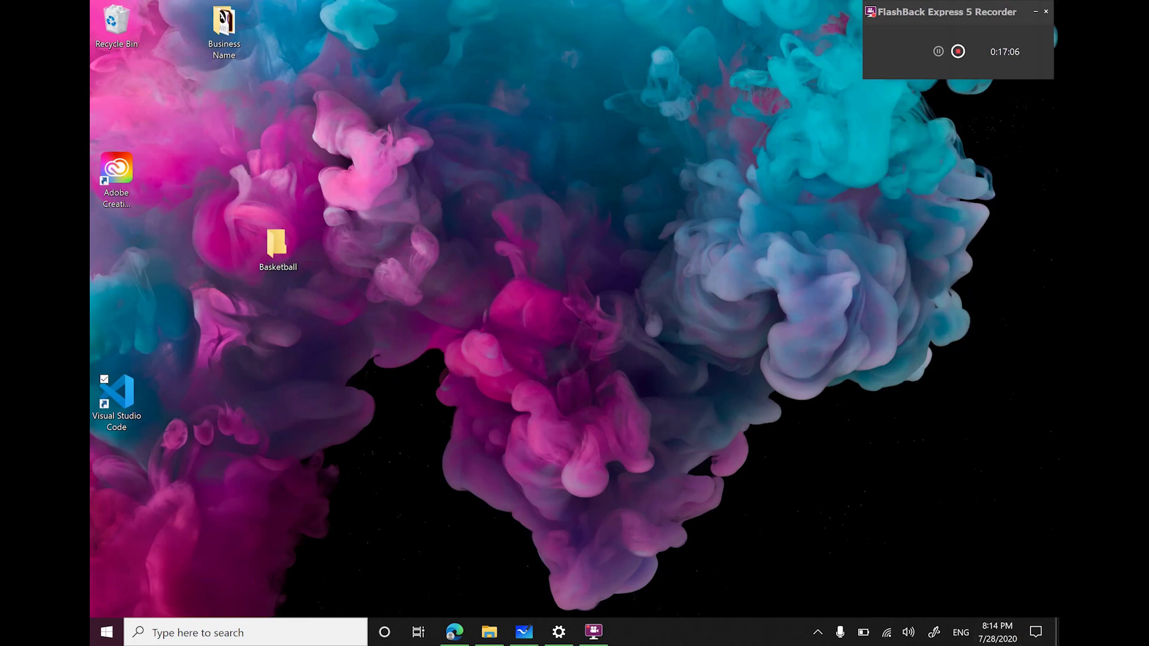
Step: Bring up the running Microsoft Whiteboard window, minimize it and restore it again
click(523, 632)
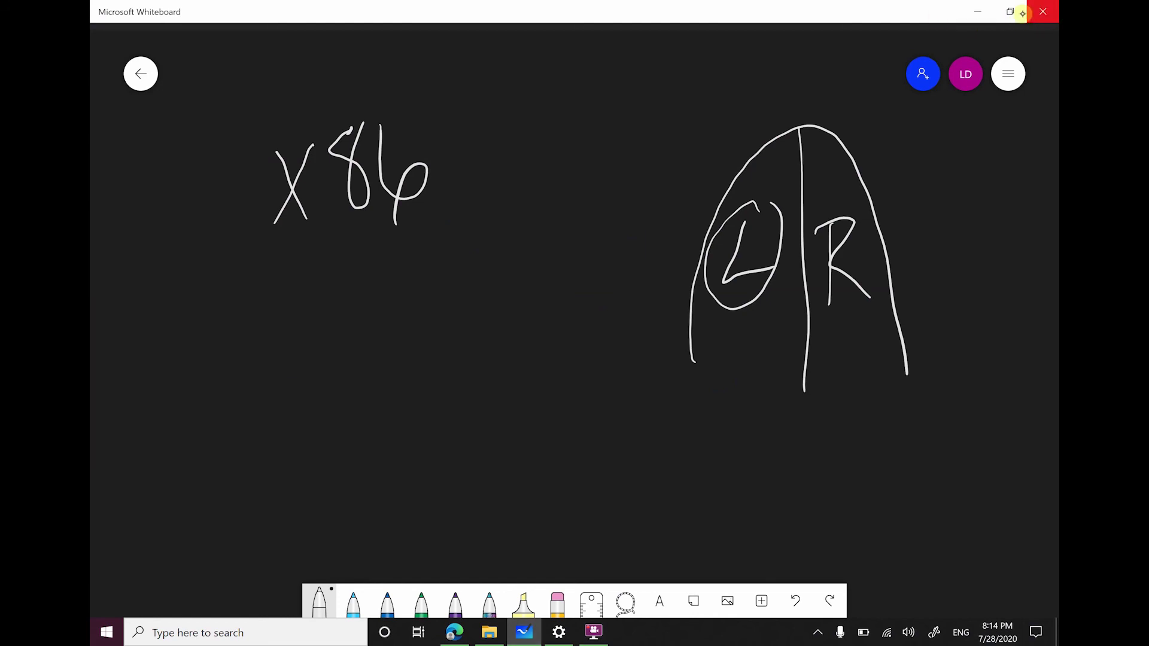
click(980, 11)
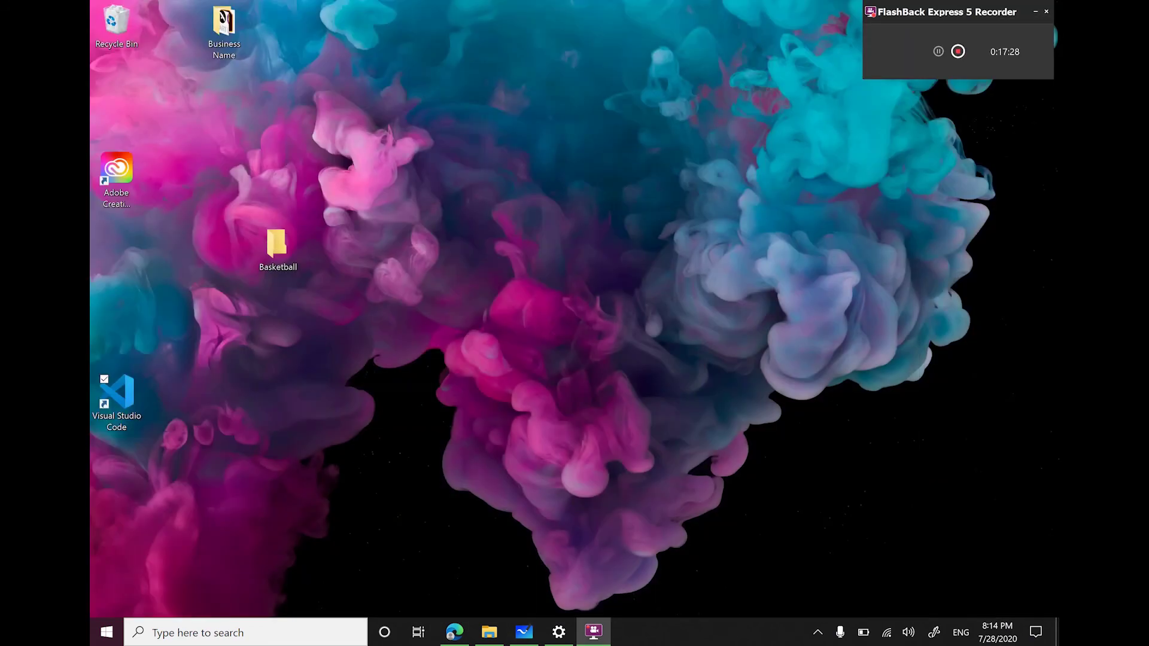
click(523, 632)
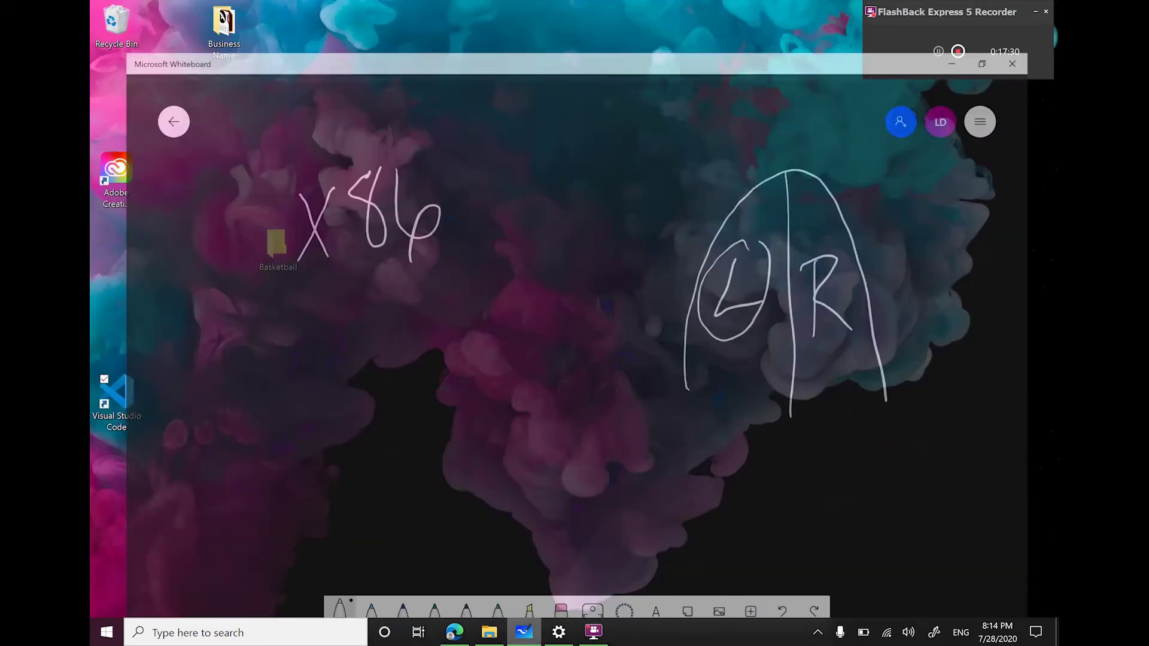
Step: Inspect Microsoft Whiteboard's taskbar options, dismiss them and hide all windows to show the desktop
right_click(524, 632)
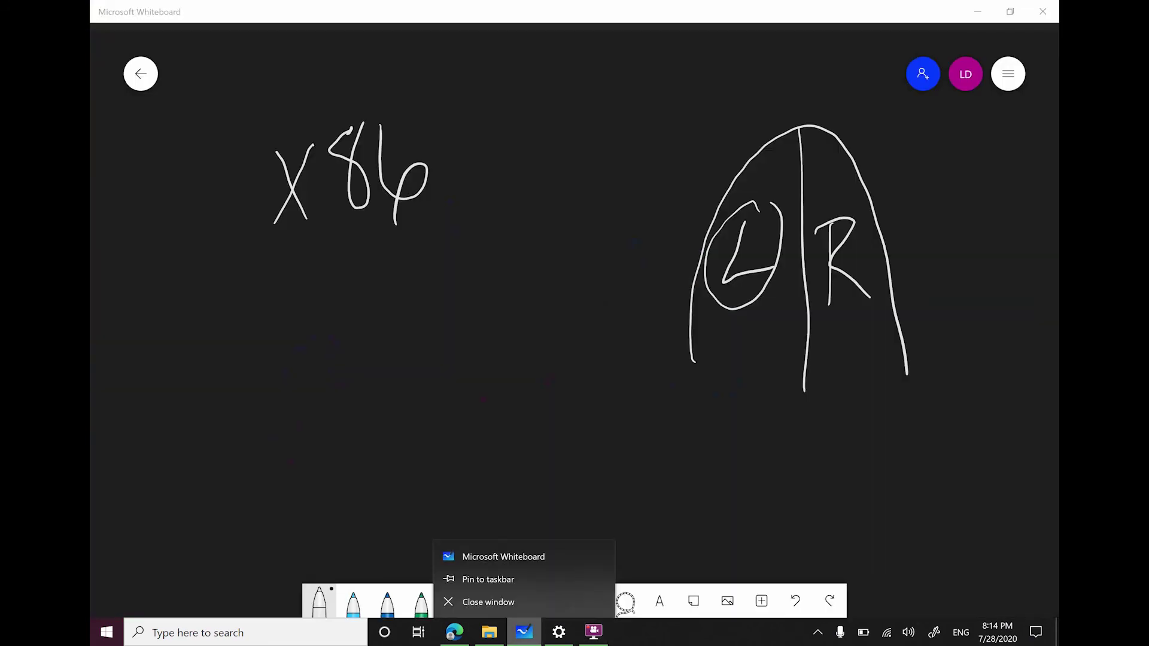
key(Escape)
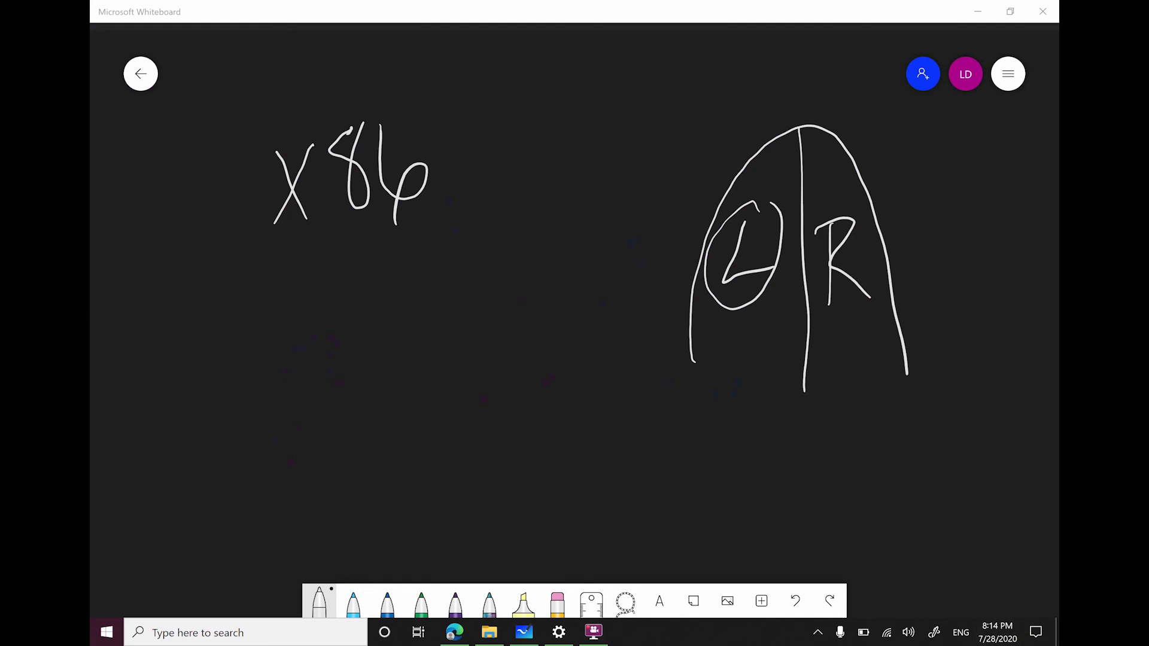
click(1056, 625)
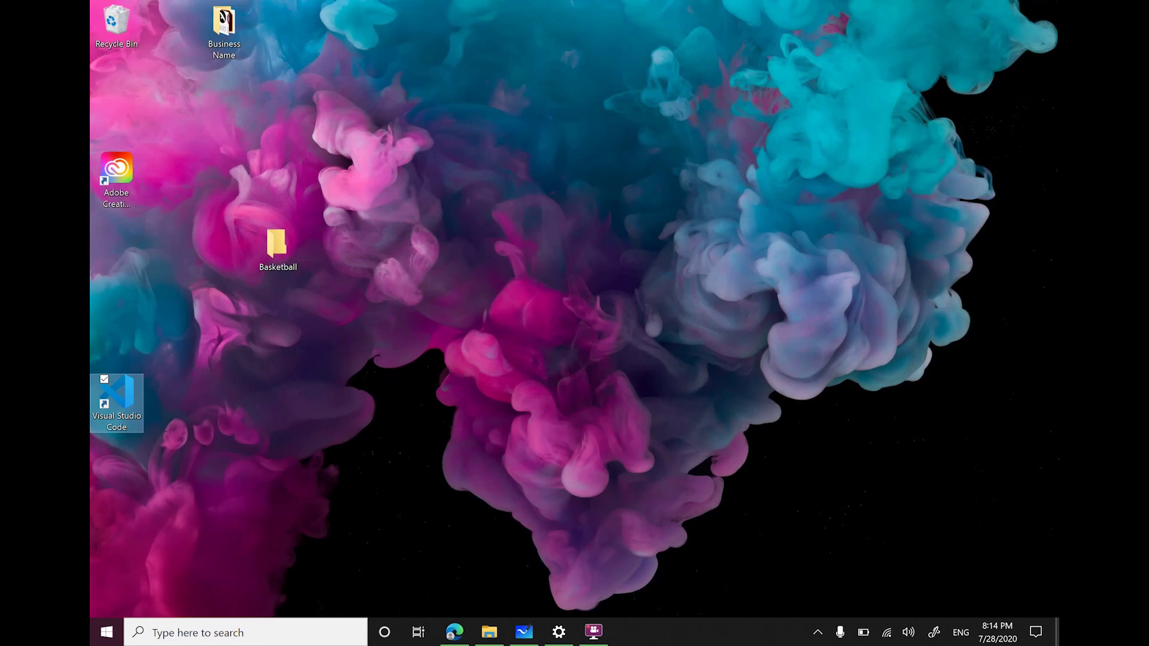
Step: Bring back the Microsoft Whiteboard window and hide all windows at once to show the desktop
click(524, 632)
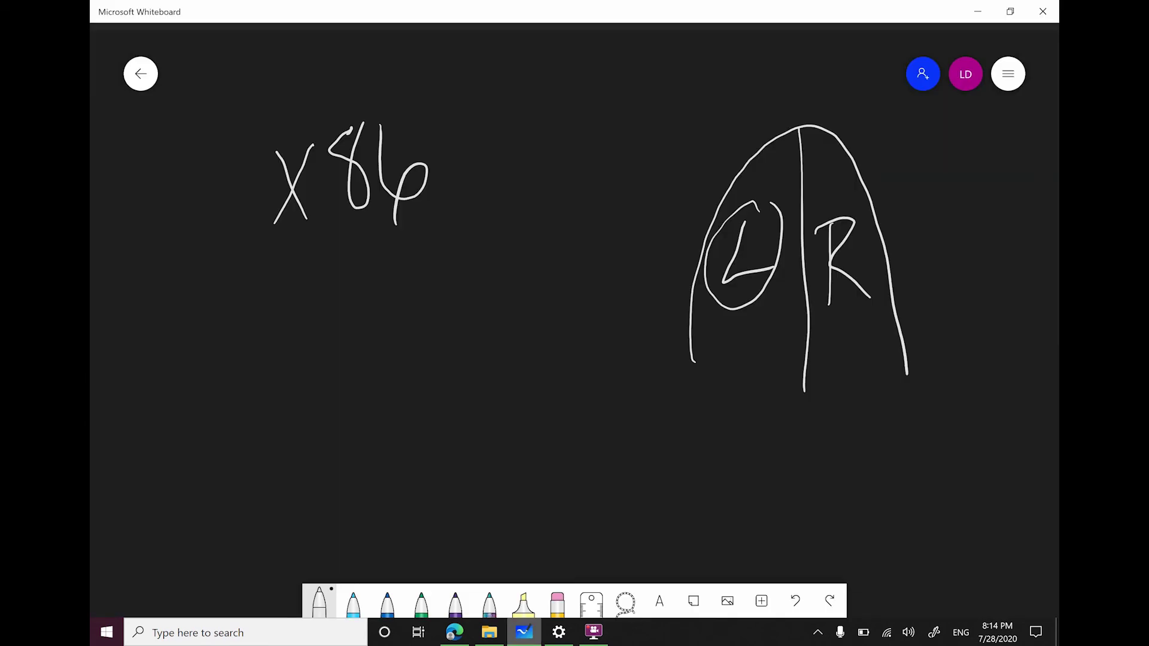
click(1056, 629)
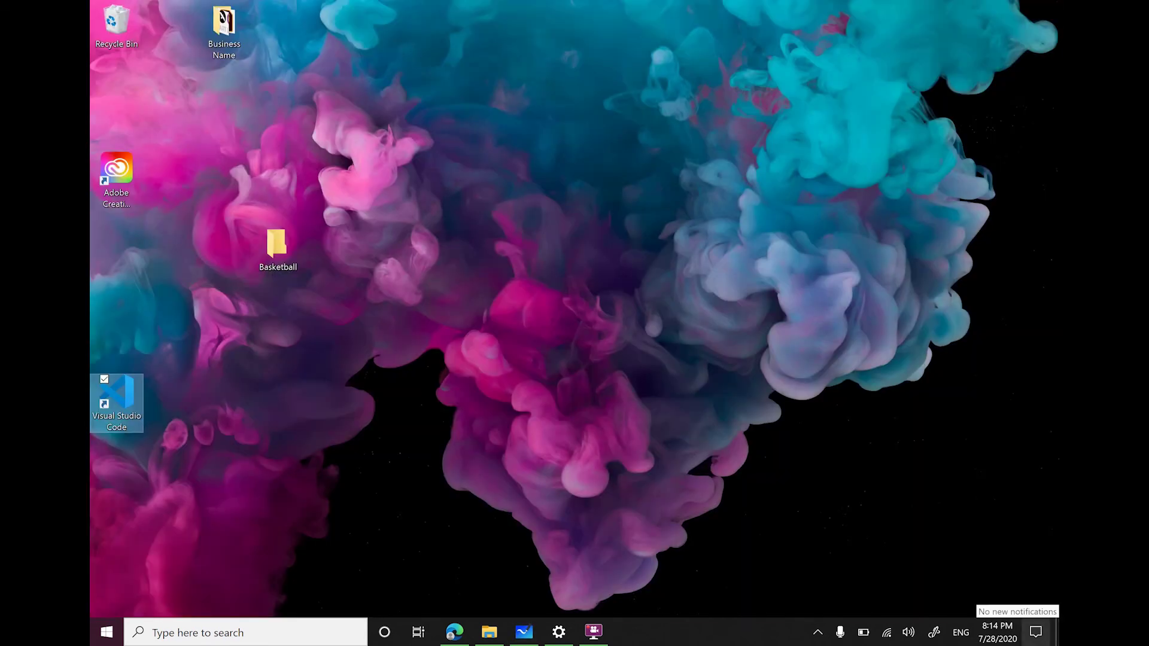
Step: Bring up the running Microsoft Whiteboard, Edge and File Explorer windows one after another
click(525, 632)
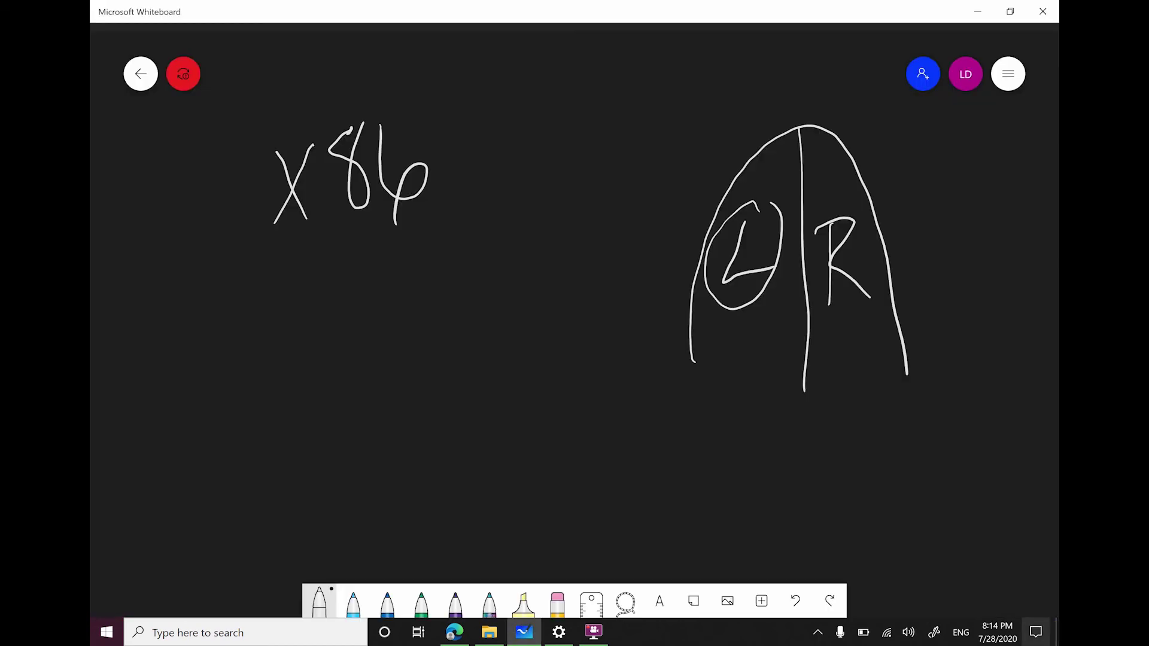
click(455, 632)
click(490, 632)
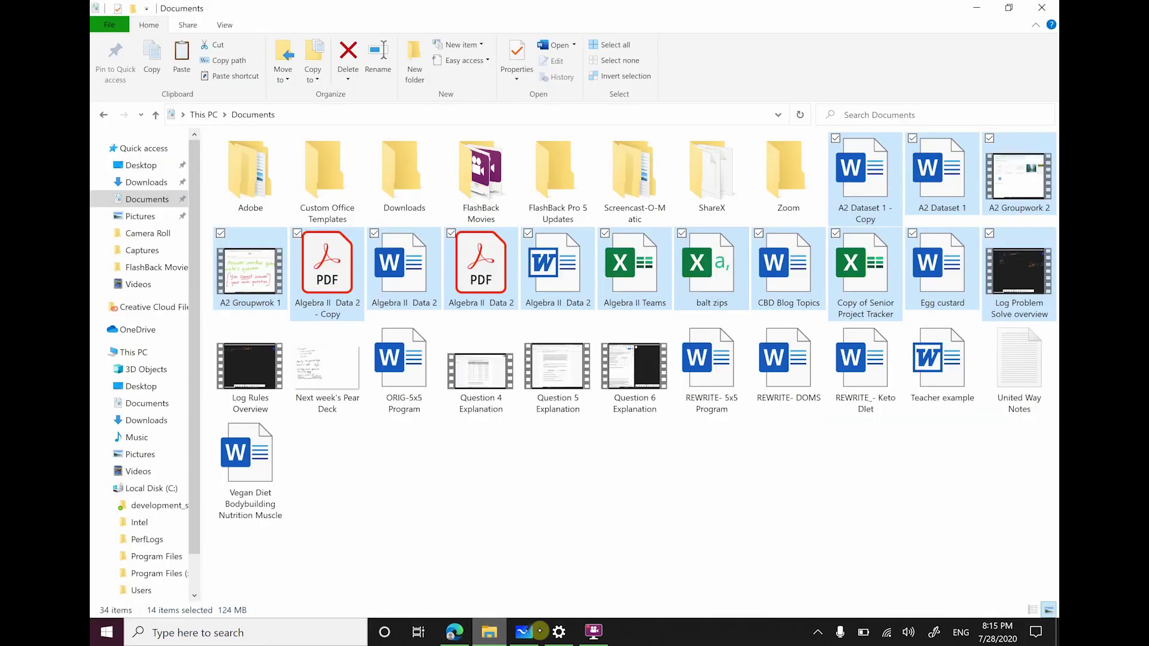
Step: Minimize the File Explorer, Edge and Whiteboard windows individually until the desktop is clear
click(810, 16)
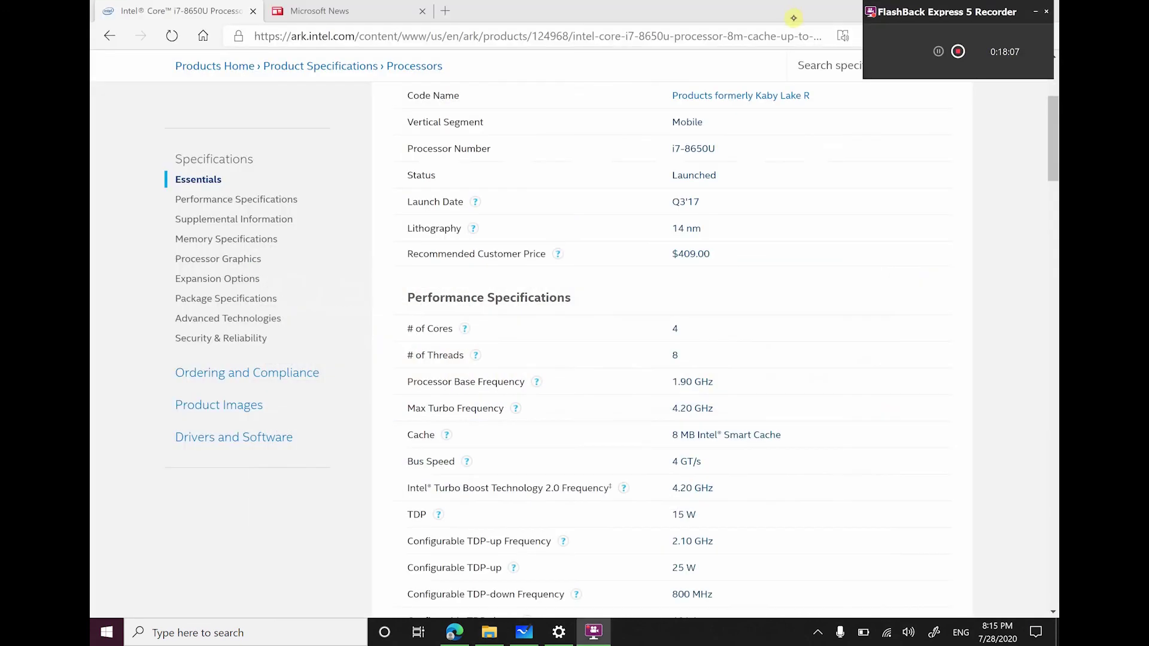
click(794, 18)
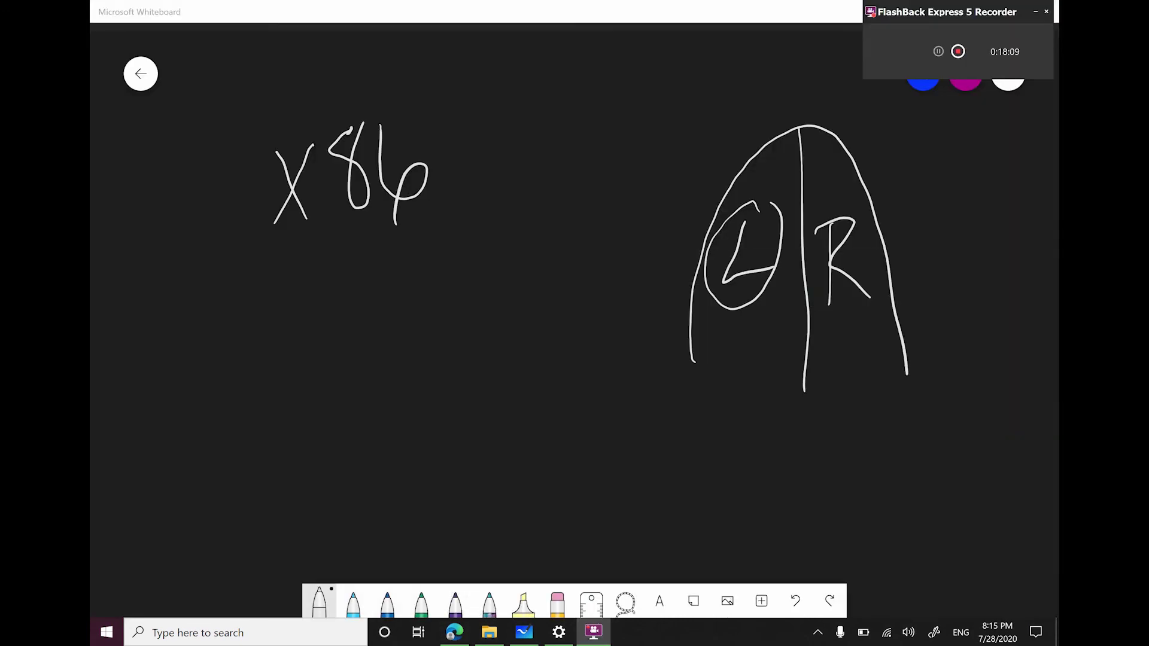
click(816, 13)
click(984, 16)
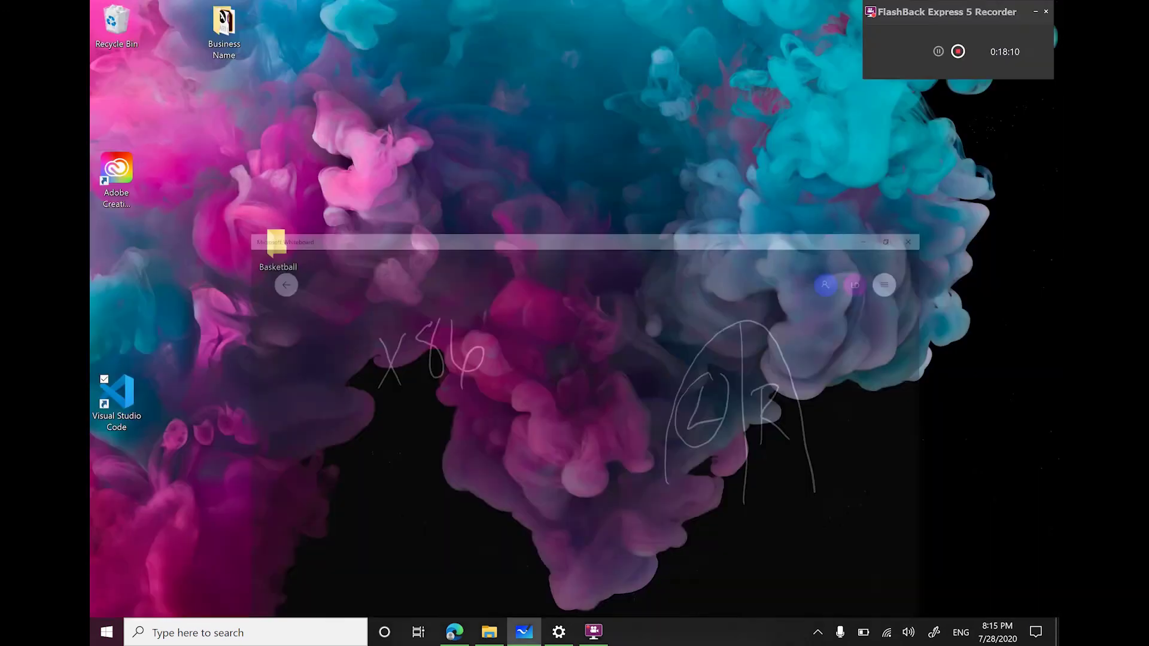
Step: Restore the Edge, File Explorer and Whiteboard windows, and hide them all at once to show the desktop
click(466, 631)
click(496, 632)
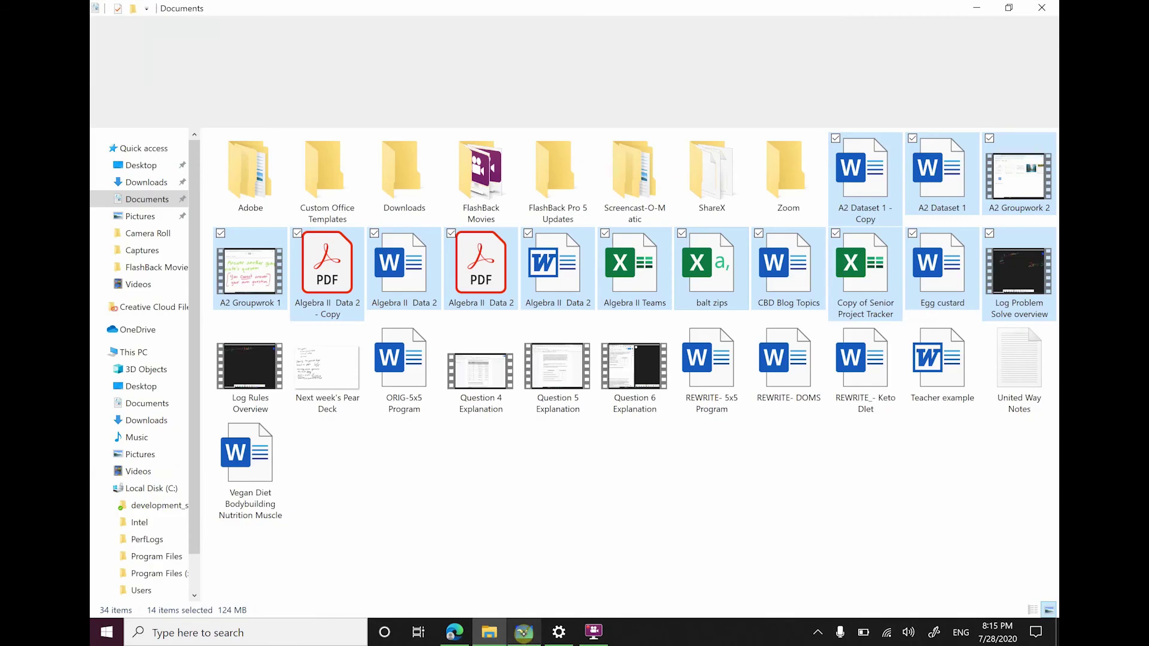
click(528, 632)
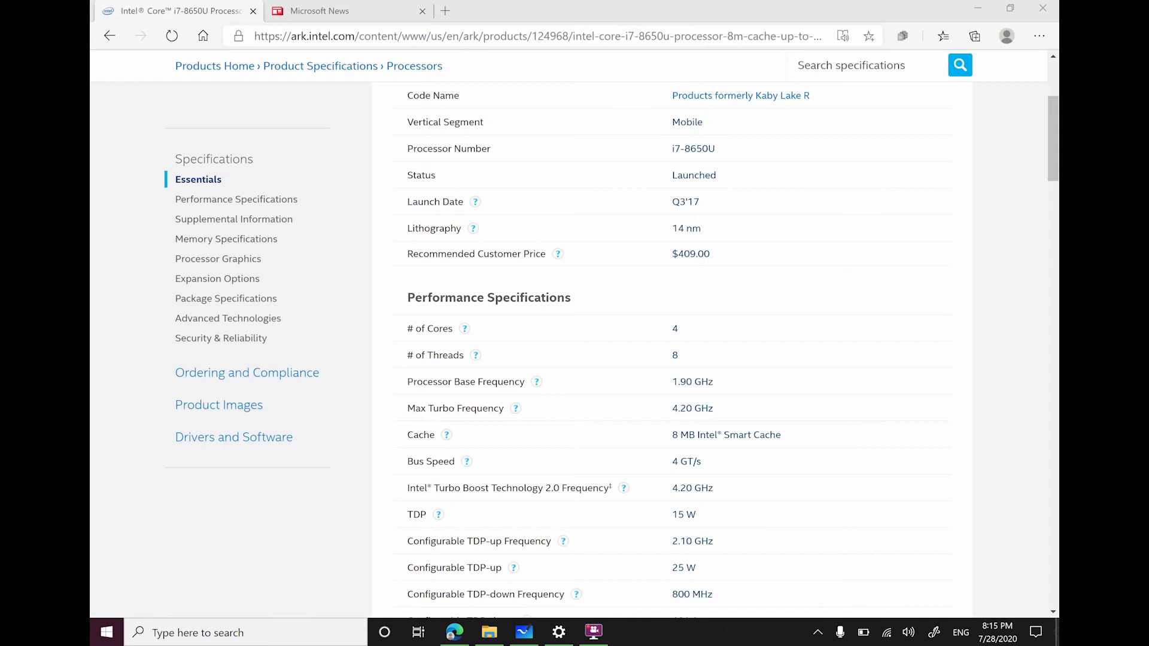
key(super+d)
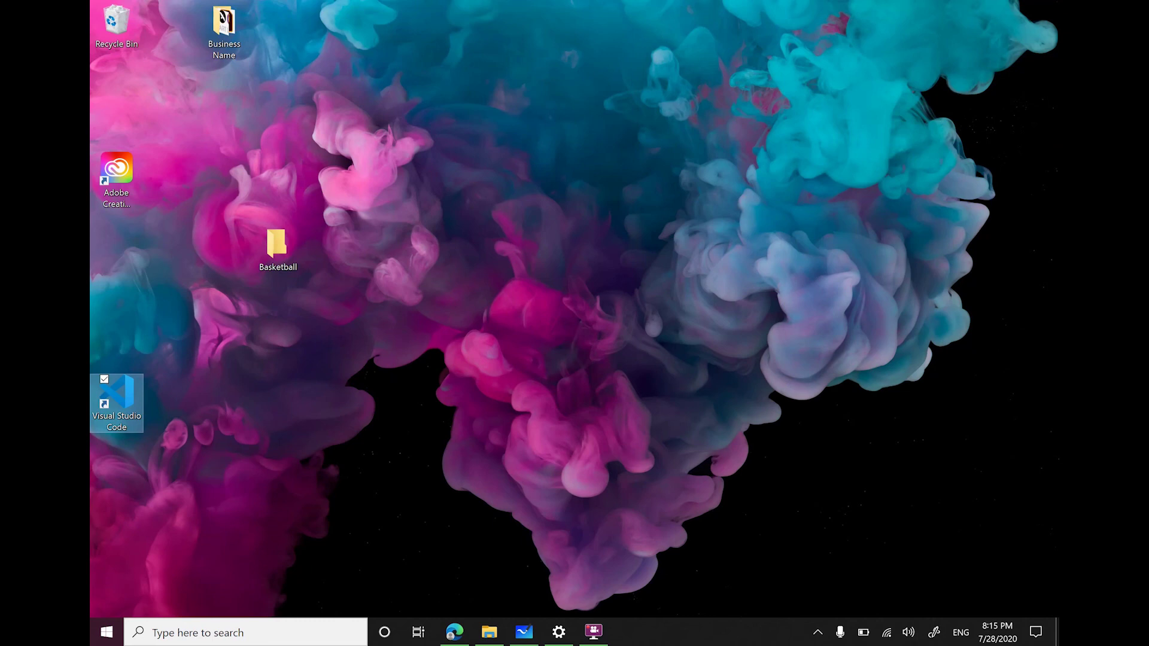
click(593, 631)
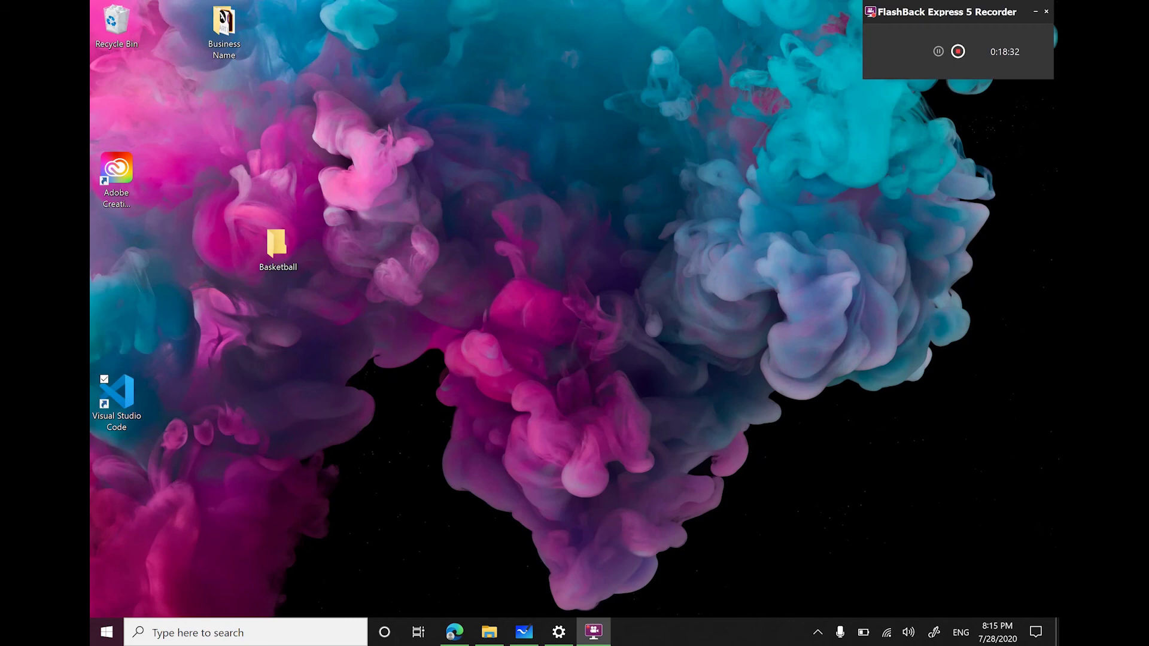